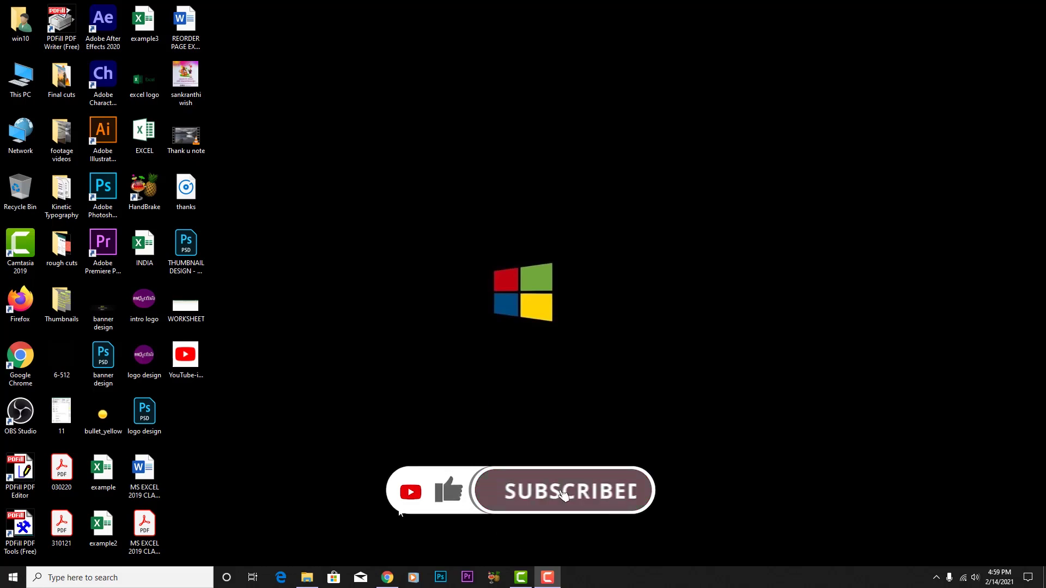
- Open This PC and view its system properties to confirm a 64-bit operating system
left_click(386, 578)
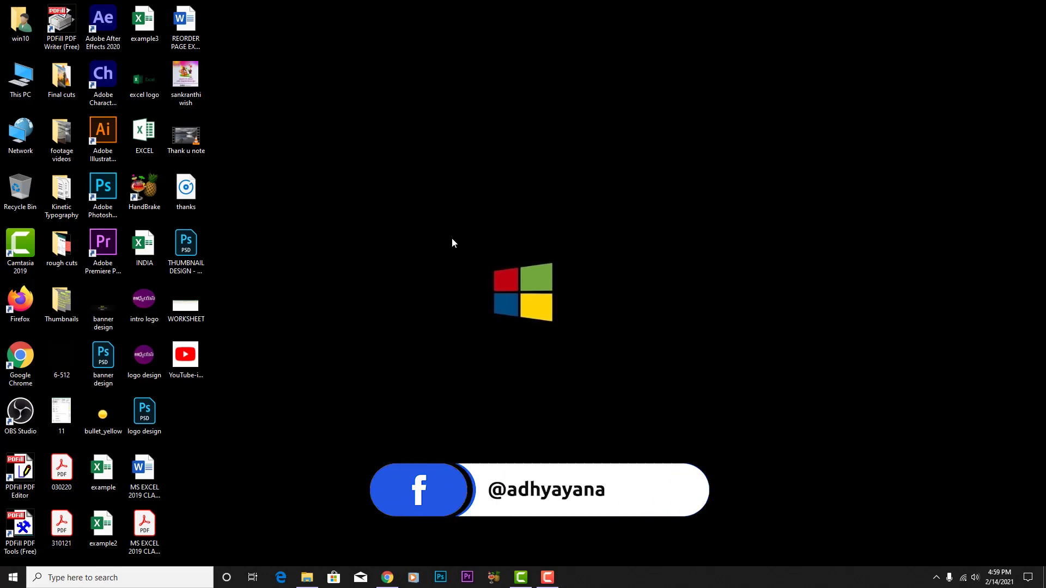
left_click(33, 103)
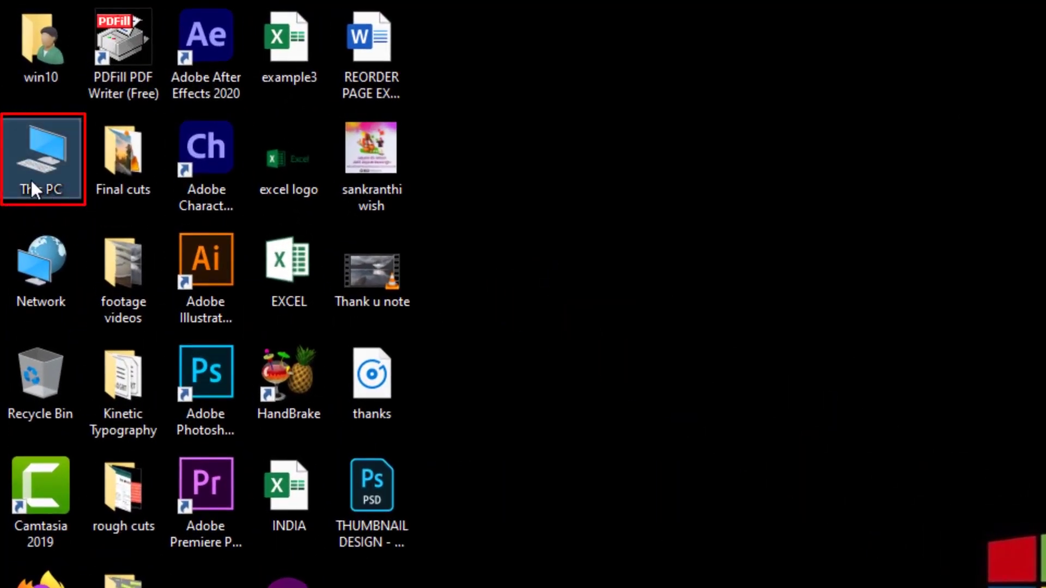
double_click(30, 145)
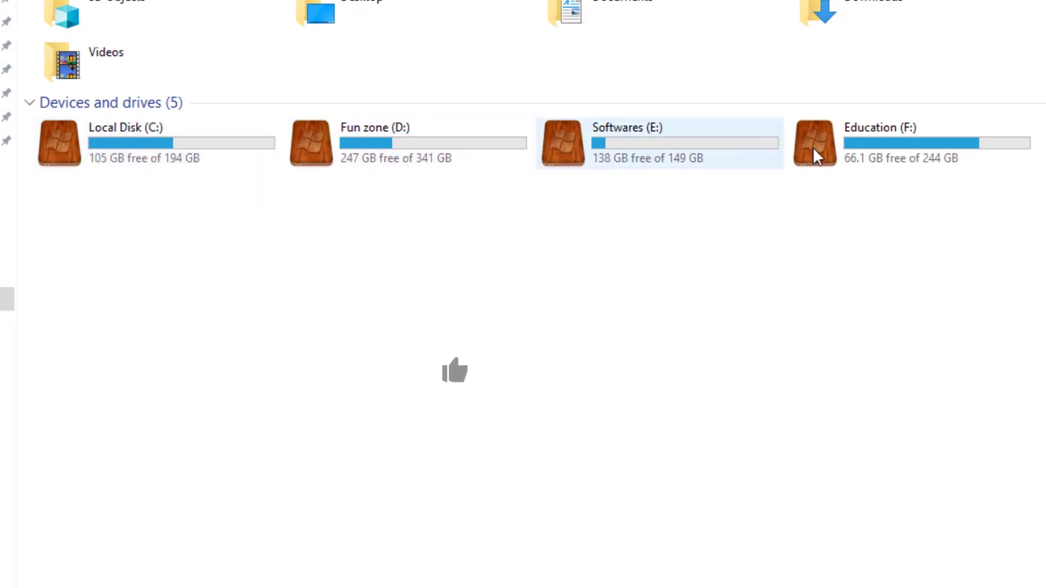
right_click(763, 461)
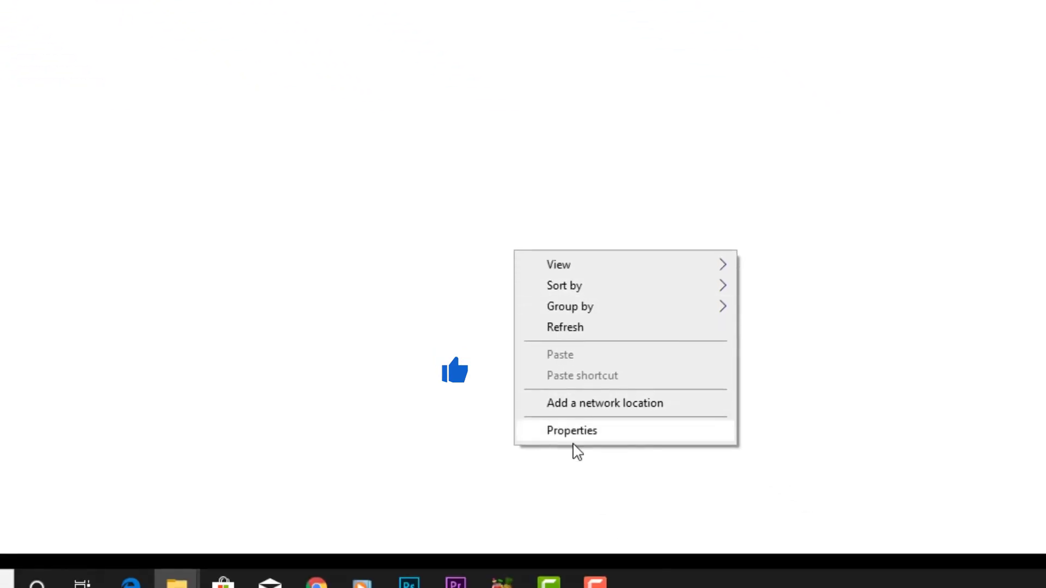
left_click(571, 439)
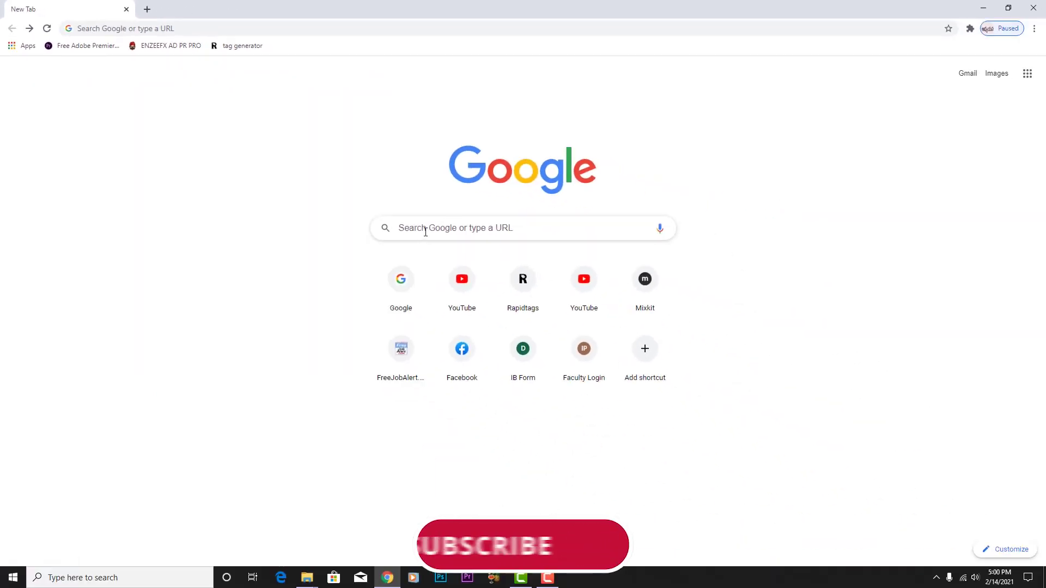
- Search Google for 'sharepoint designer 64 bit.exe download' using the suggestion list
left_click(426, 230)
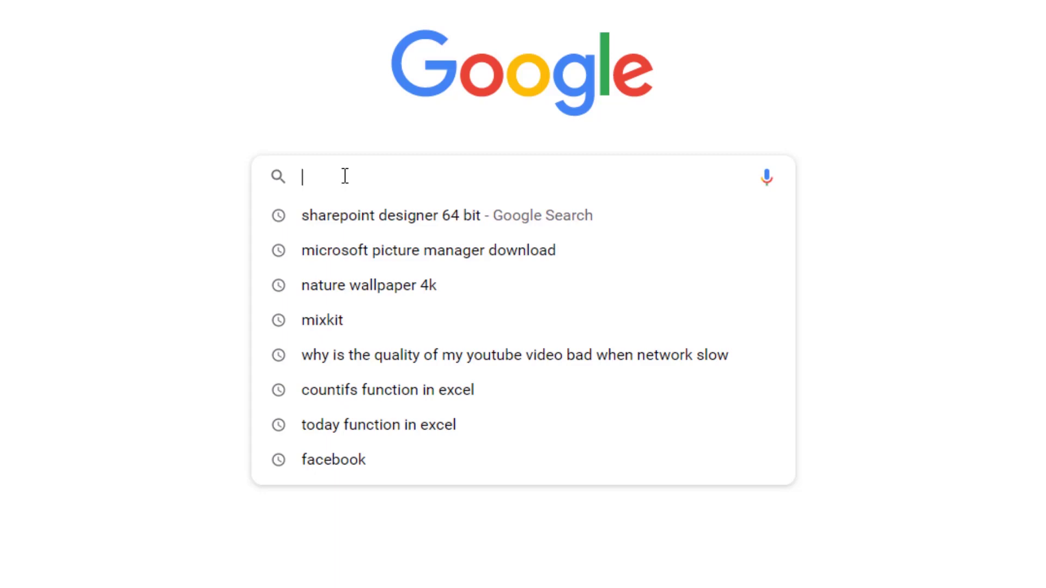
type("share")
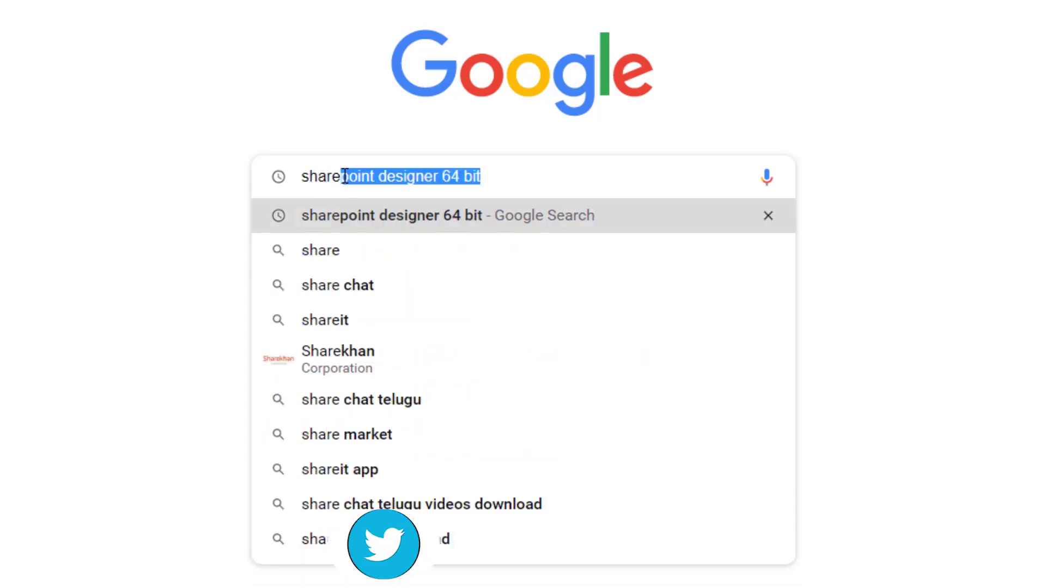
key("BackSpace")
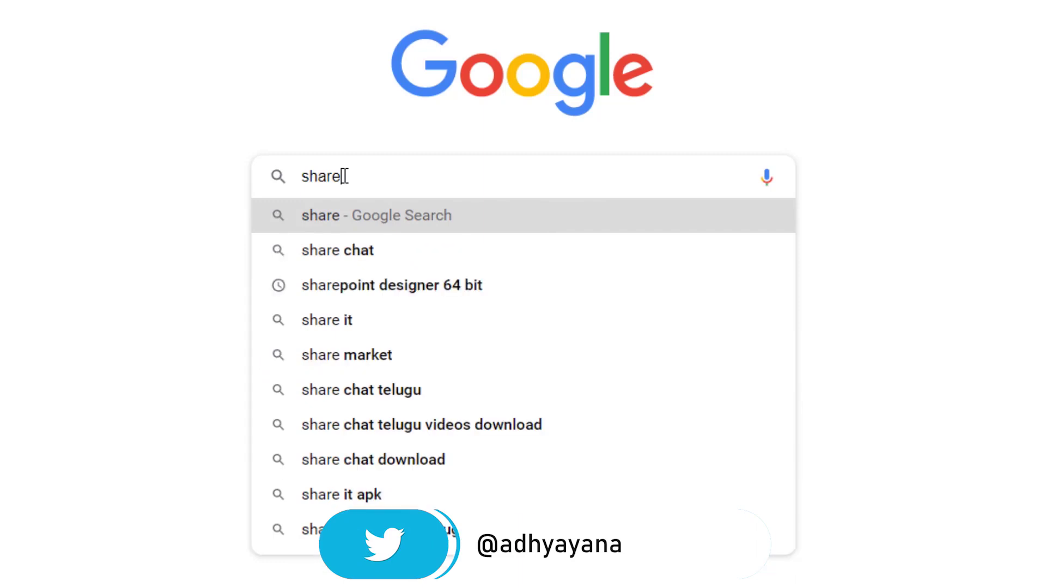
type(" poinyt")
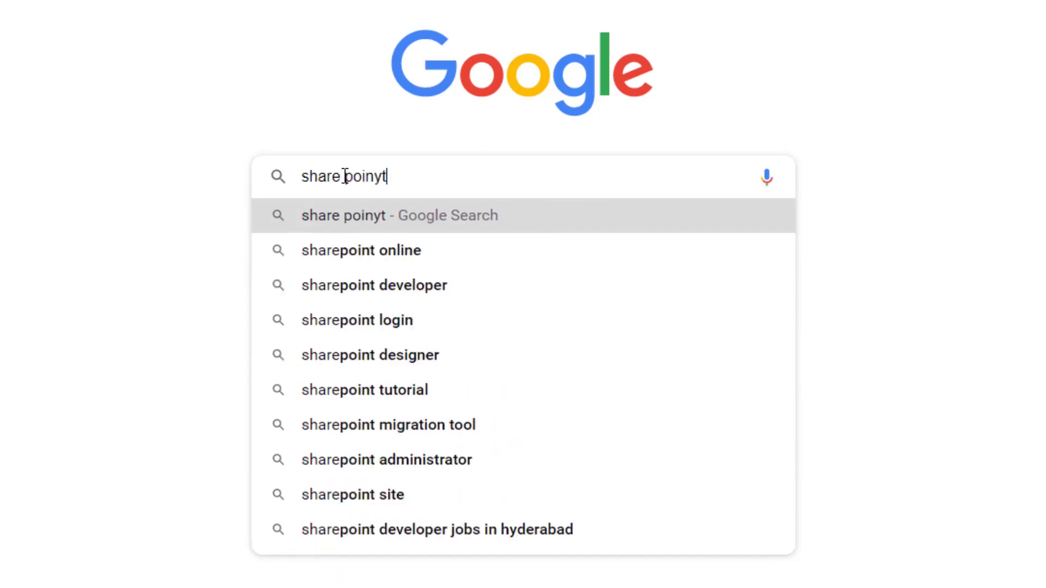
key("BackSpace")
key("BackSpace")
type("t desi")
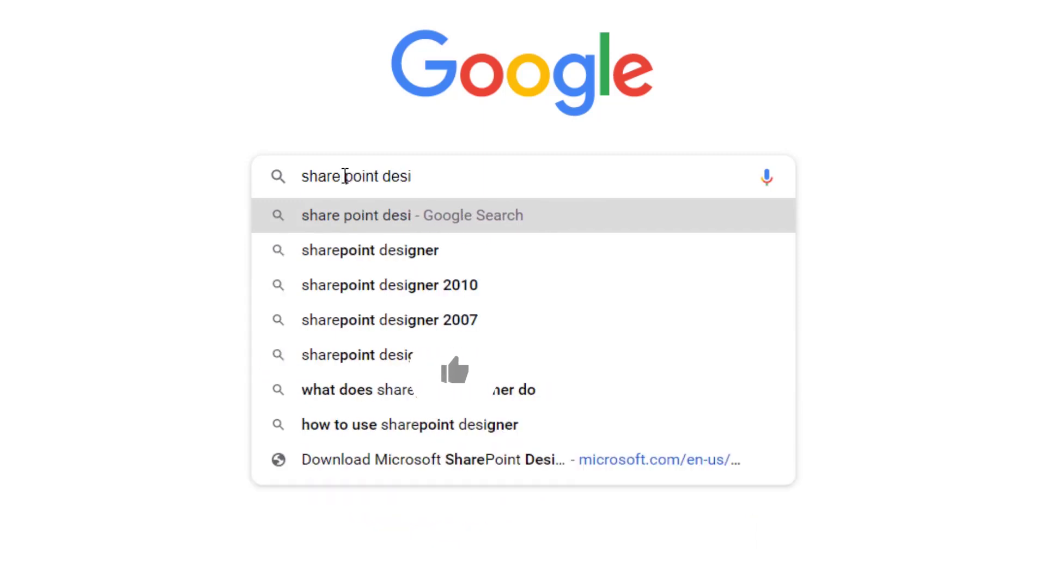
type("gner 64")
key("Down")
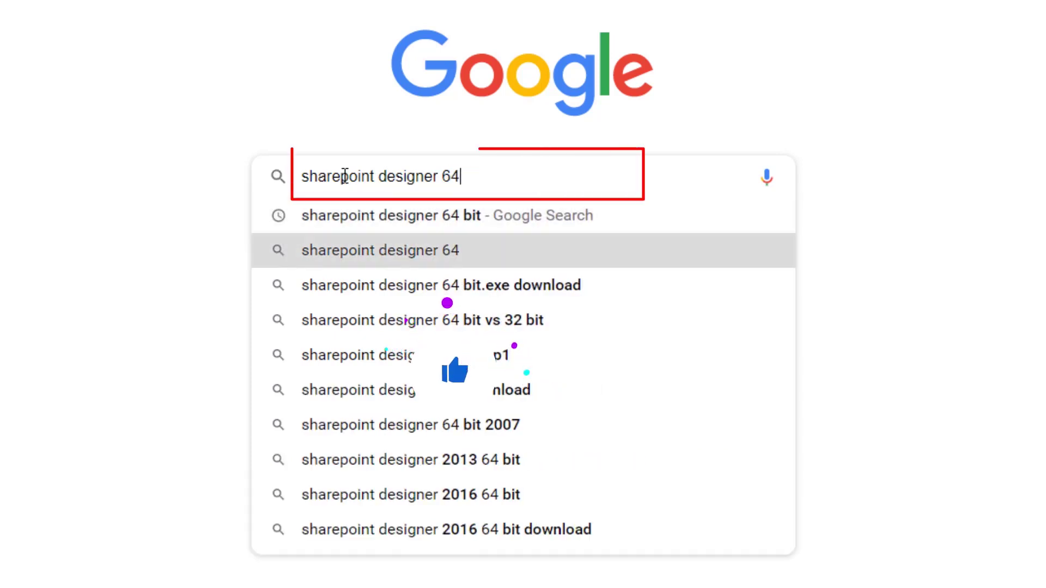
key("Down")
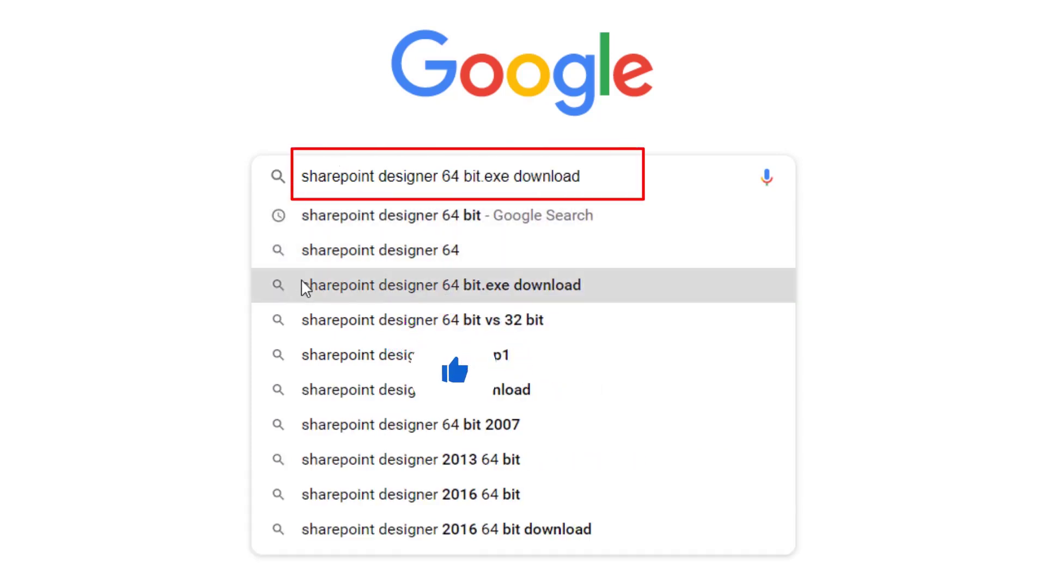
left_click(387, 299)
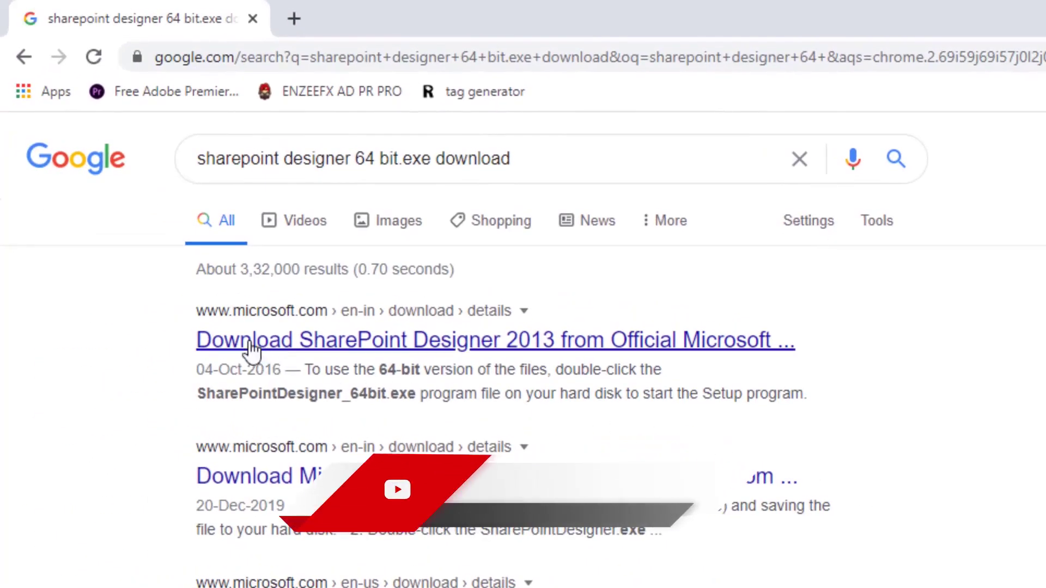
- Open Microsoft's SharePoint Designer 2013 download page, keep English, and start the download
left_click(310, 343)
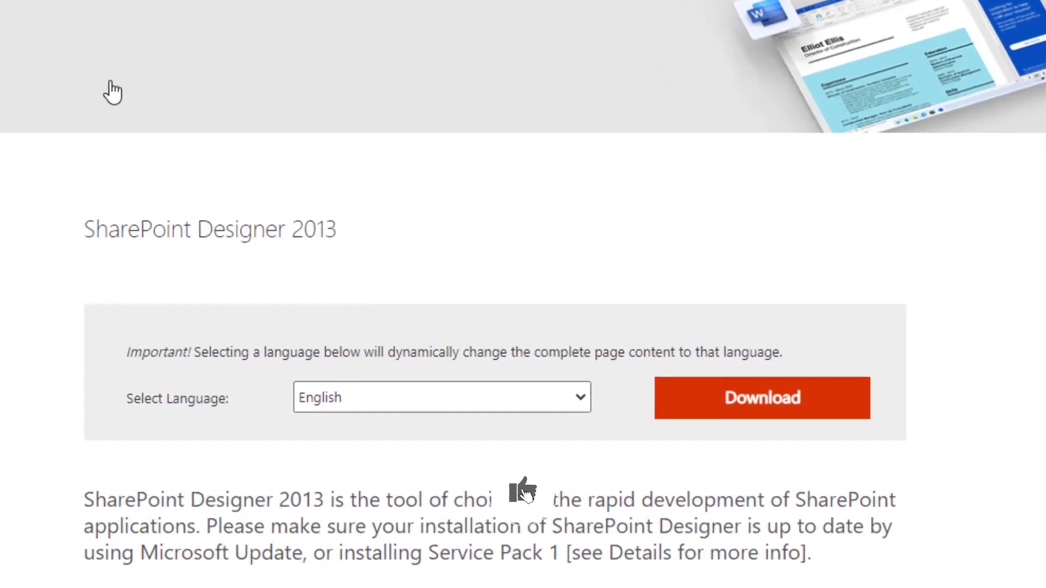
scroll(112, 94, "down", 5)
left_click(334, 92)
left_click(325, 190)
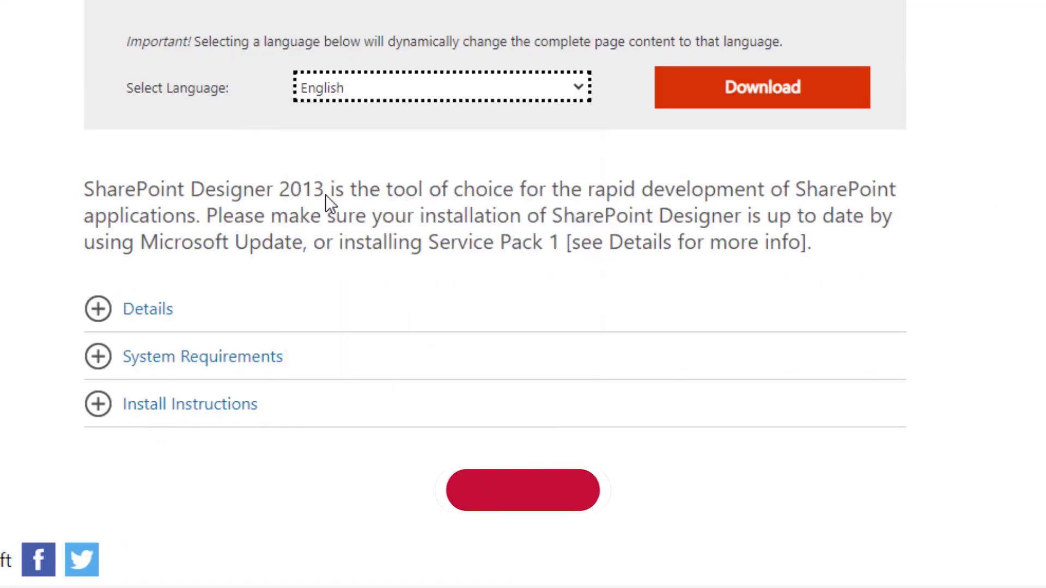
left_click(745, 100)
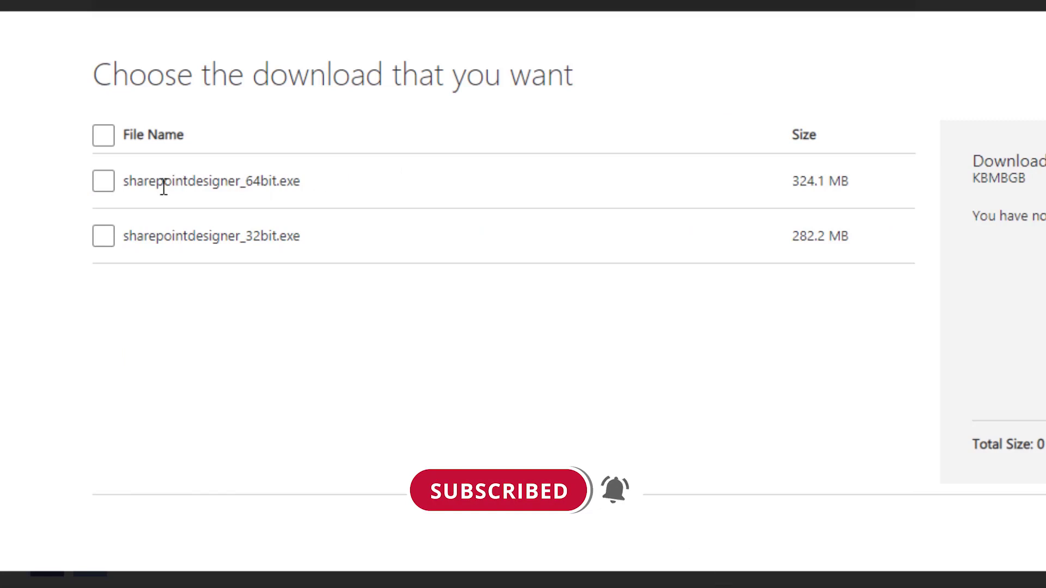
- Select only sharepointdesigner_64bit.exe in the file list, leaving the 32-bit installer unticked
left_click(99, 184)
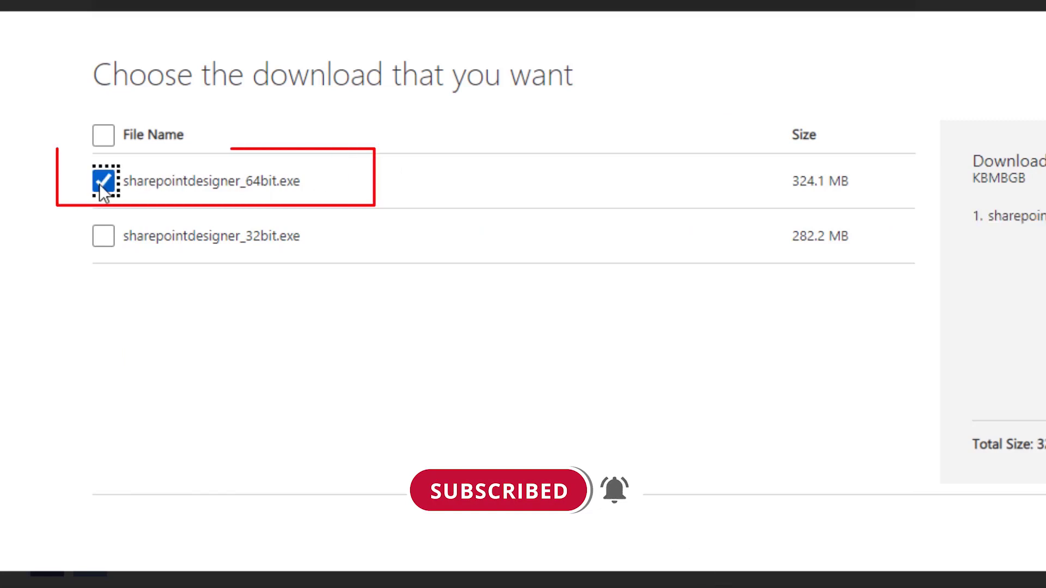
left_click(103, 238)
left_click(104, 238)
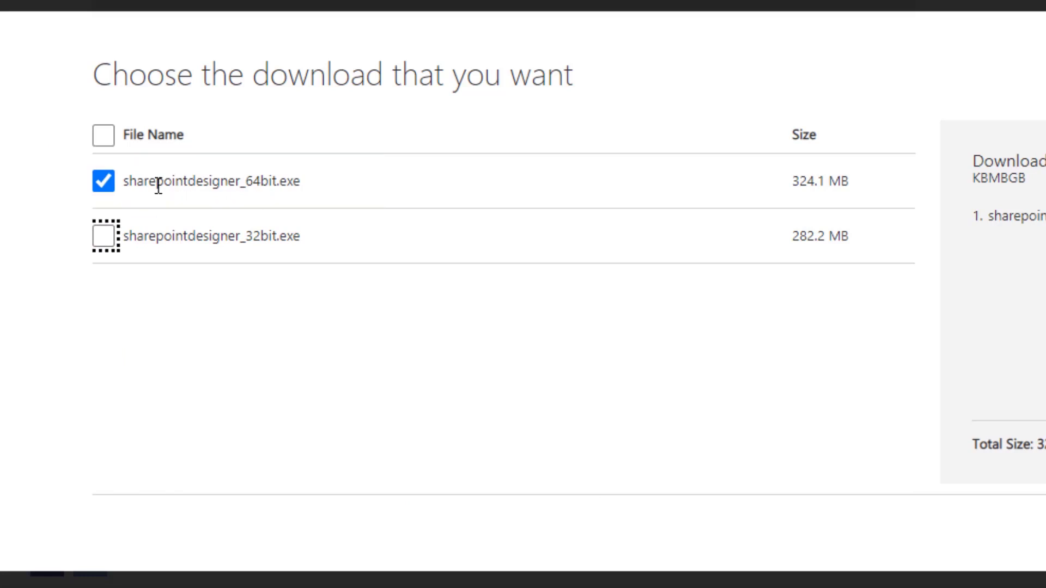
left_click_drag(157, 181, 336, 194)
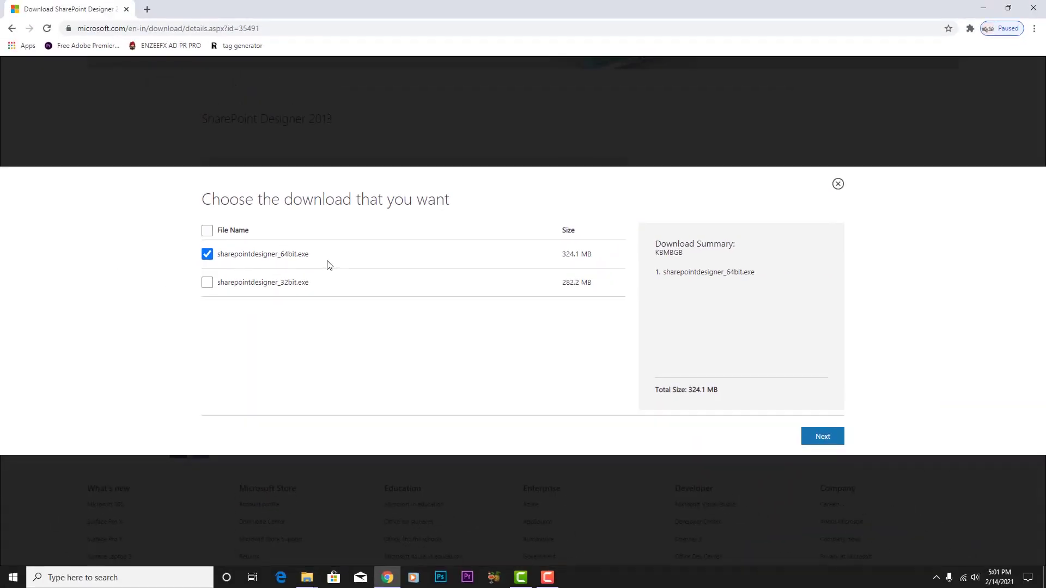
left_click_drag(315, 261, 269, 256)
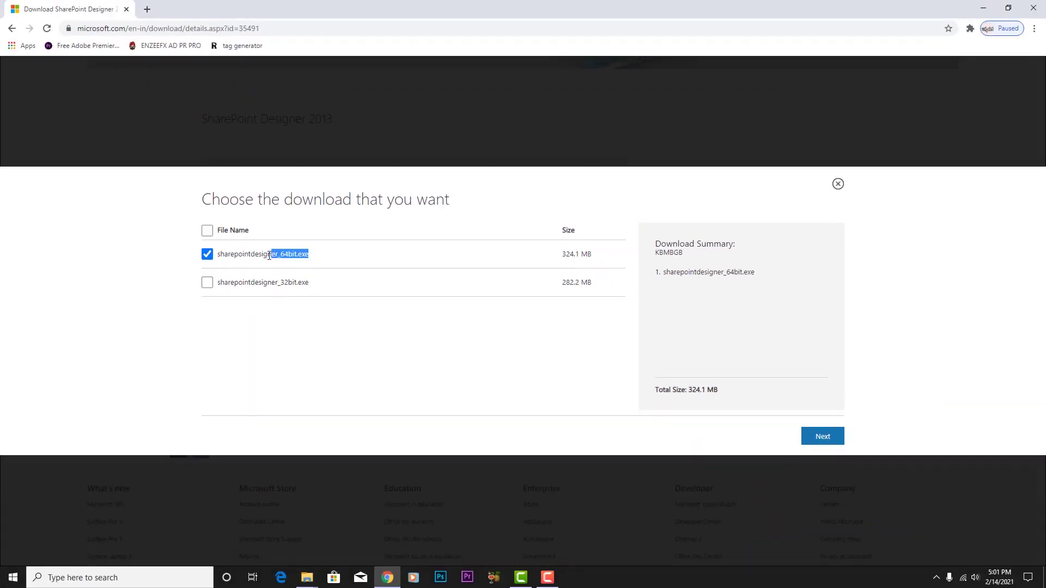
- Start the sharepointdesigner_64bit.exe download in Internet Download Manager, cancel it, and show the Softwares folder
left_click(817, 438)
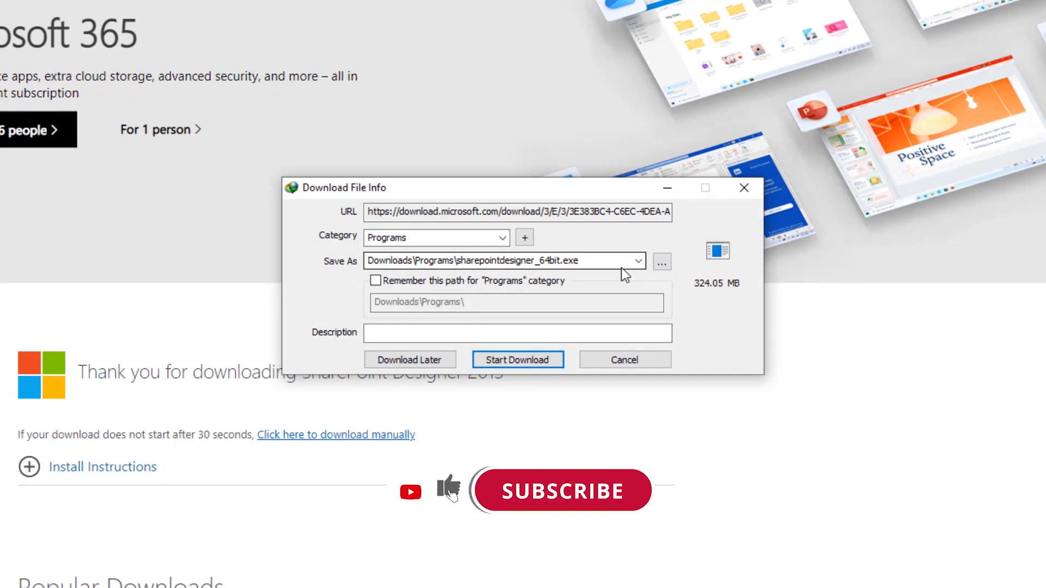
left_click(560, 363)
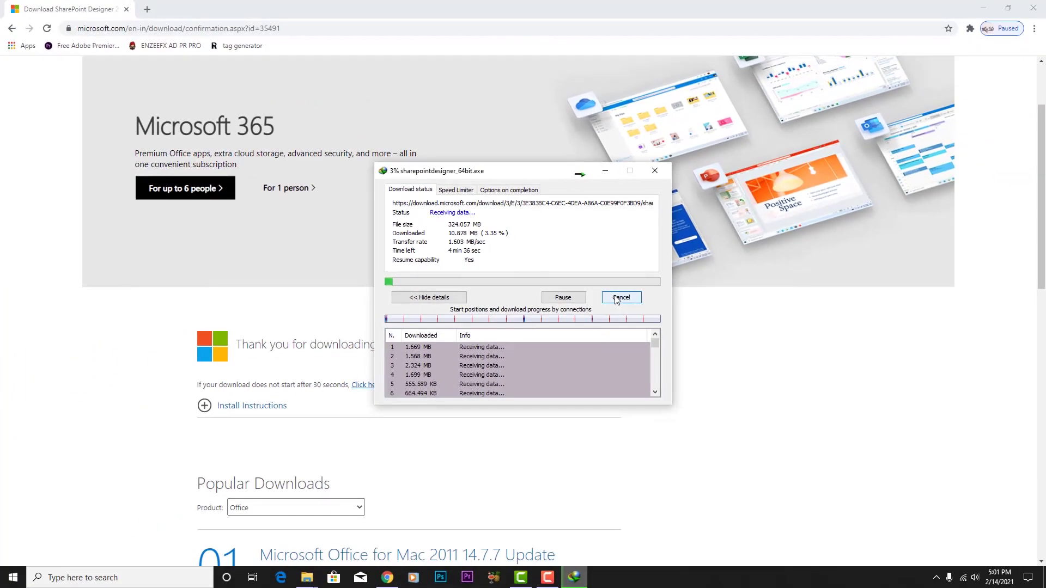
left_click(616, 298)
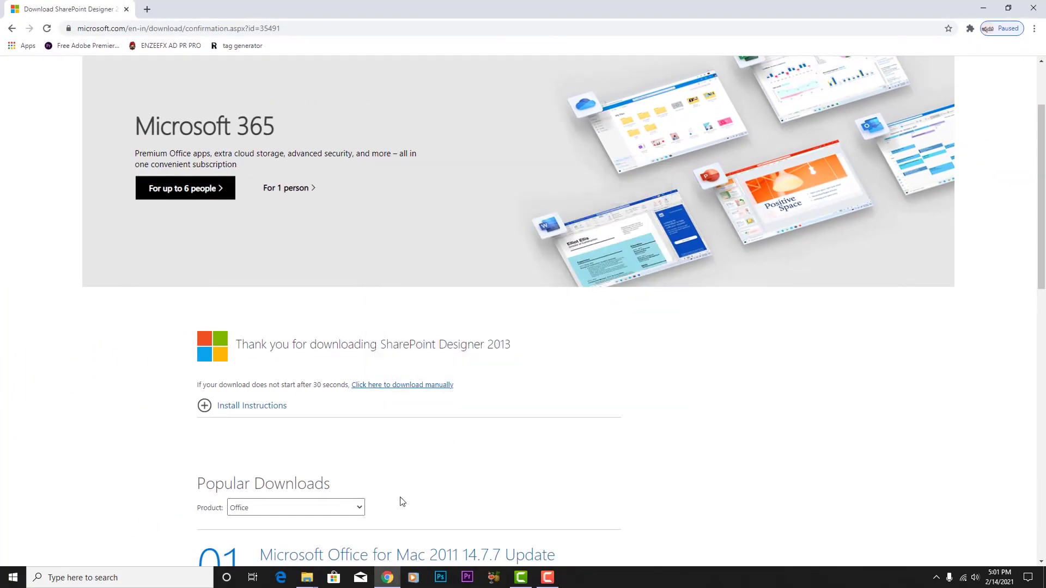
mouse_move(306, 578)
left_click(275, 526)
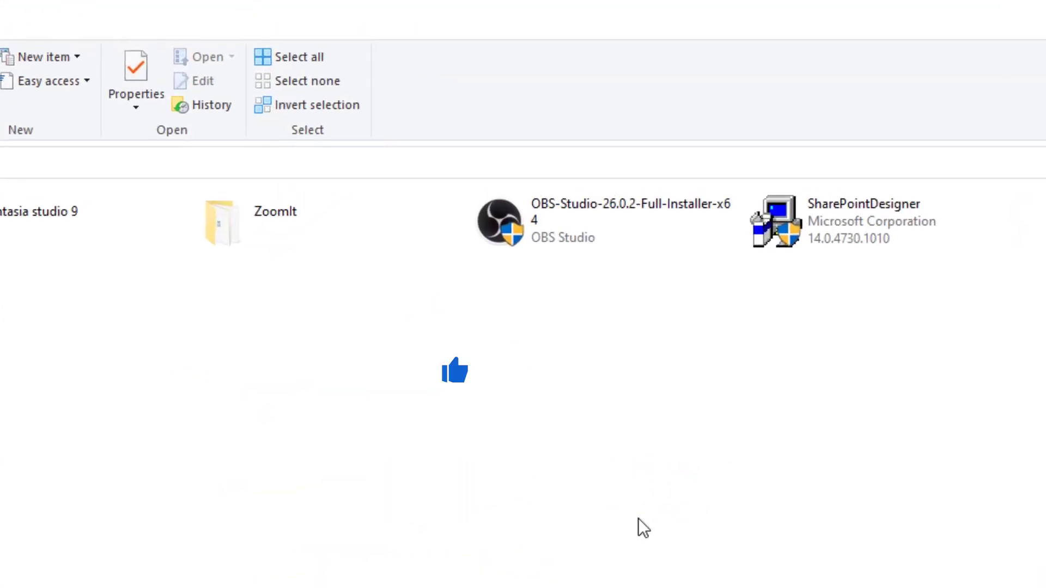
- Run the SharePointDesigner installer from the Softwares folder
left_click(842, 216)
left_click(874, 400)
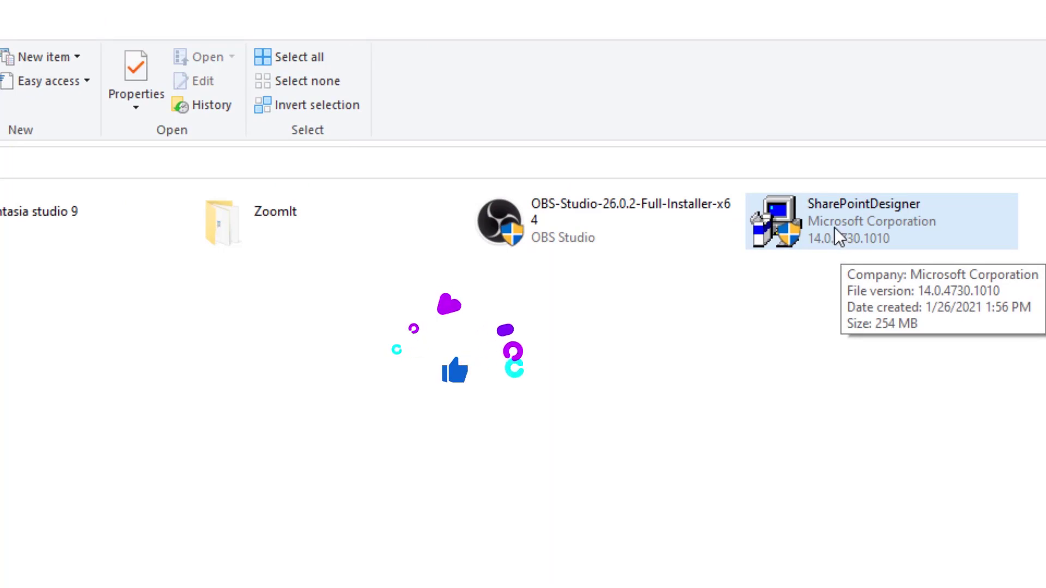
double_click(836, 229)
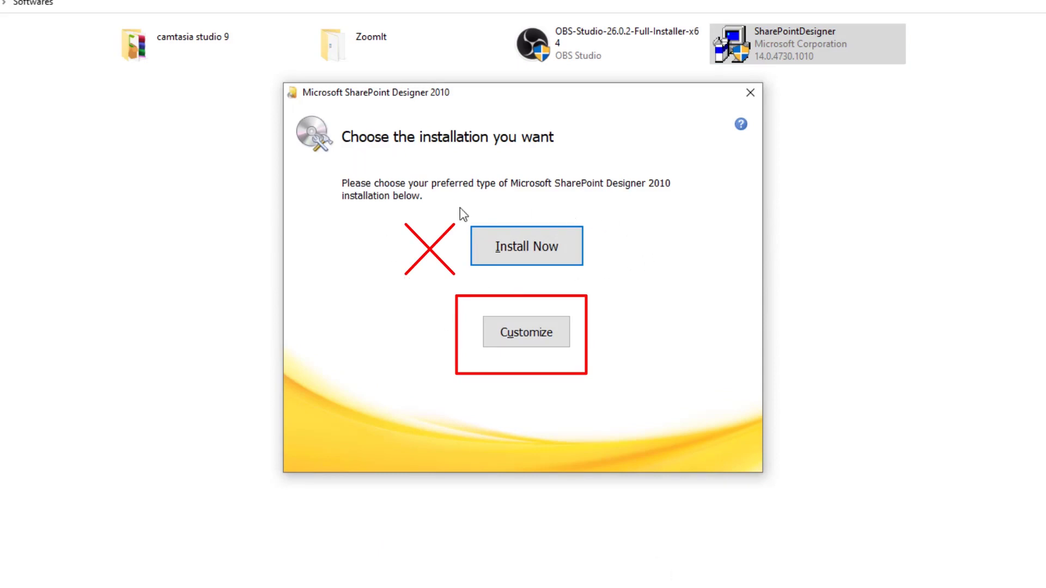
- In Customize, make SharePoint Designer and Office Shared Features Not Available
left_click(512, 340)
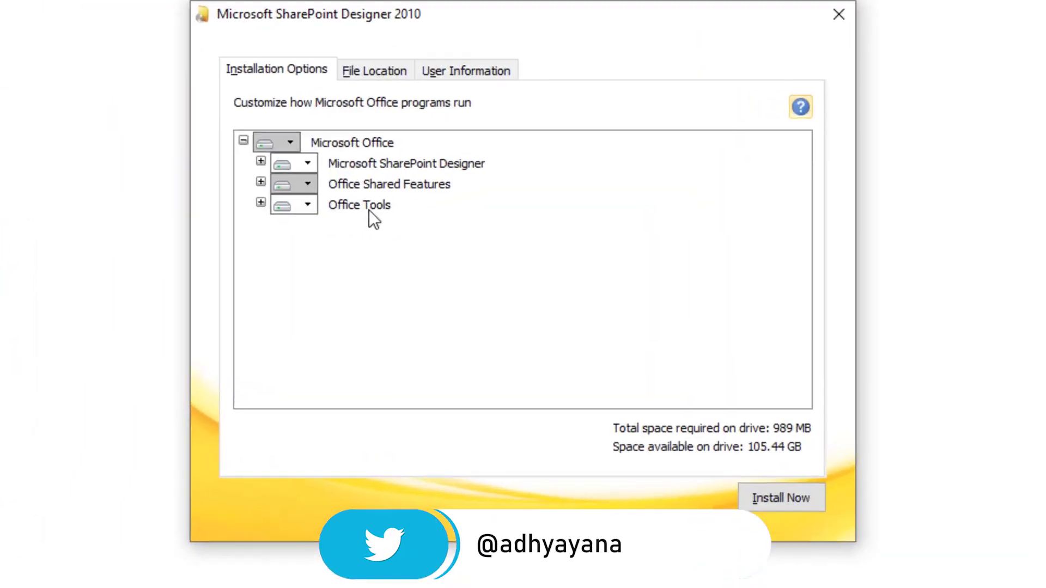
left_click(260, 162)
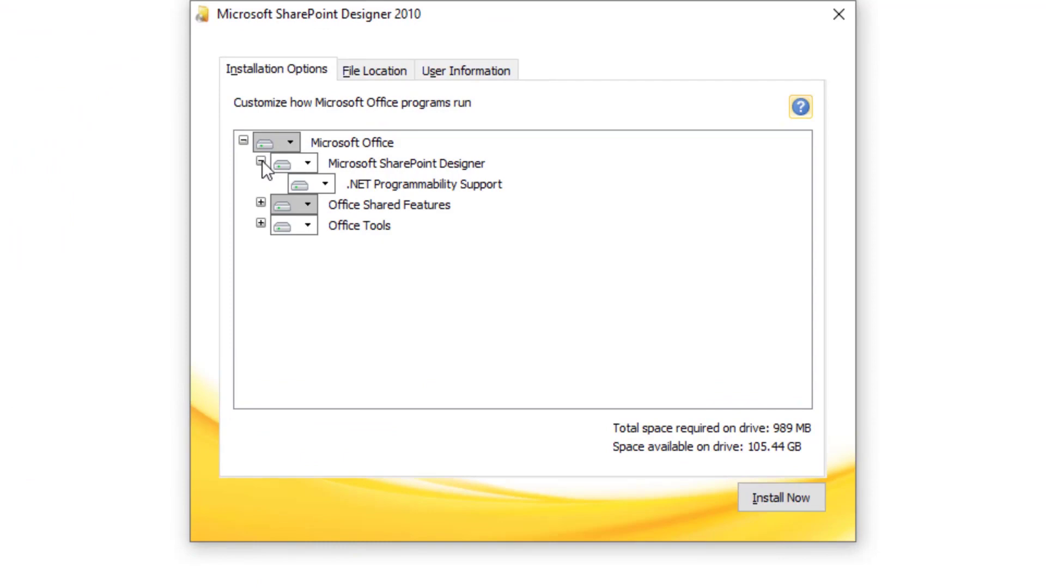
left_click(260, 162)
left_click(351, 164)
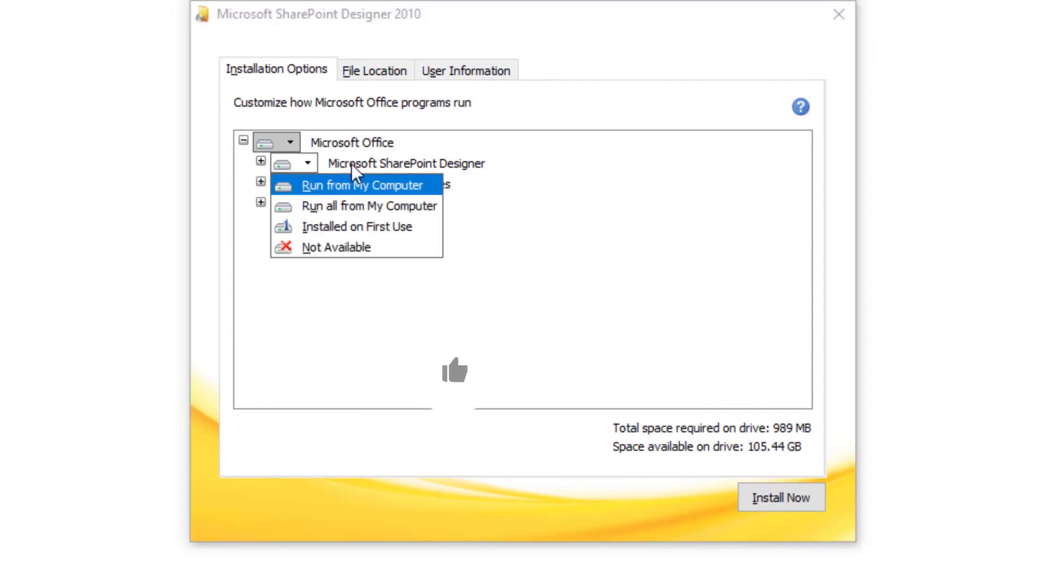
left_click(325, 250)
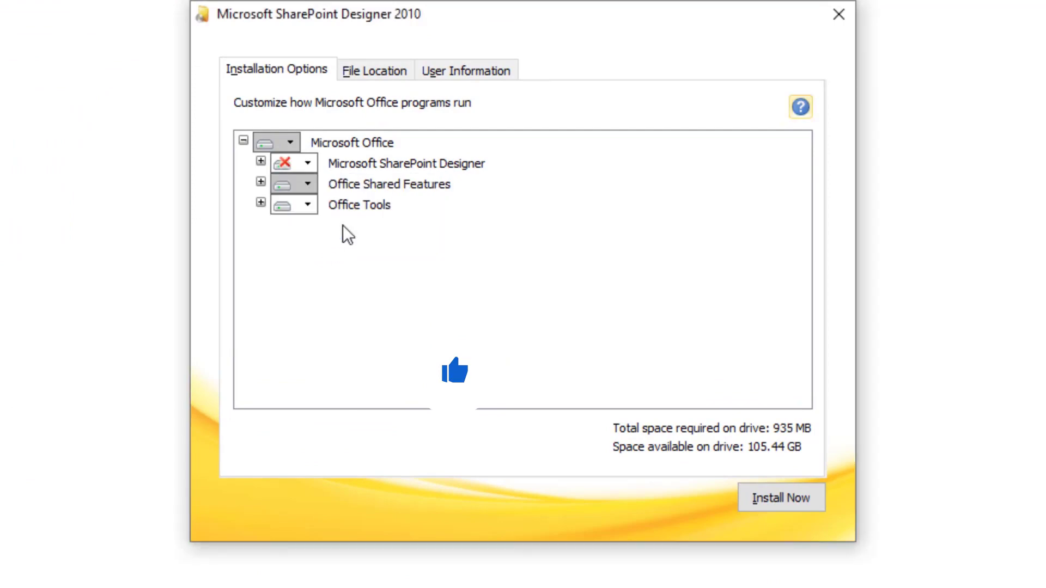
left_click(374, 185)
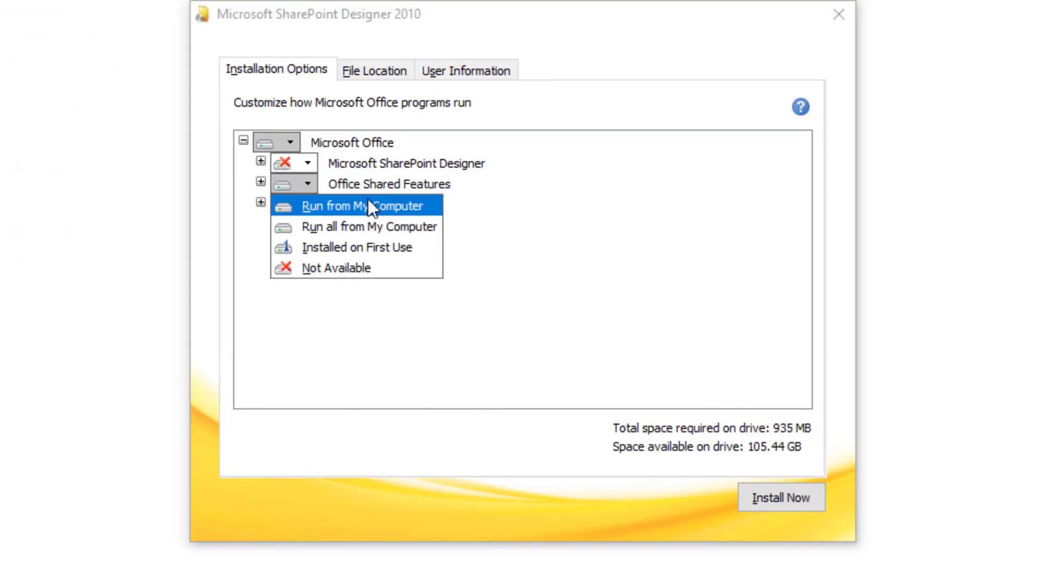
left_click(331, 266)
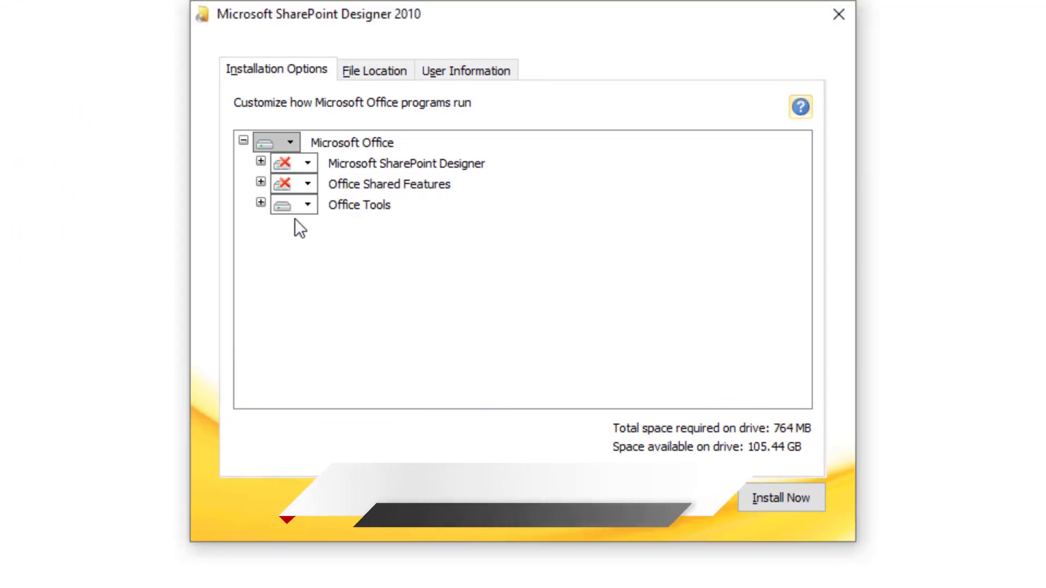
- Exclude all Office Tools except Picture Manager, set to Run from My Computer, and install
left_click(260, 203)
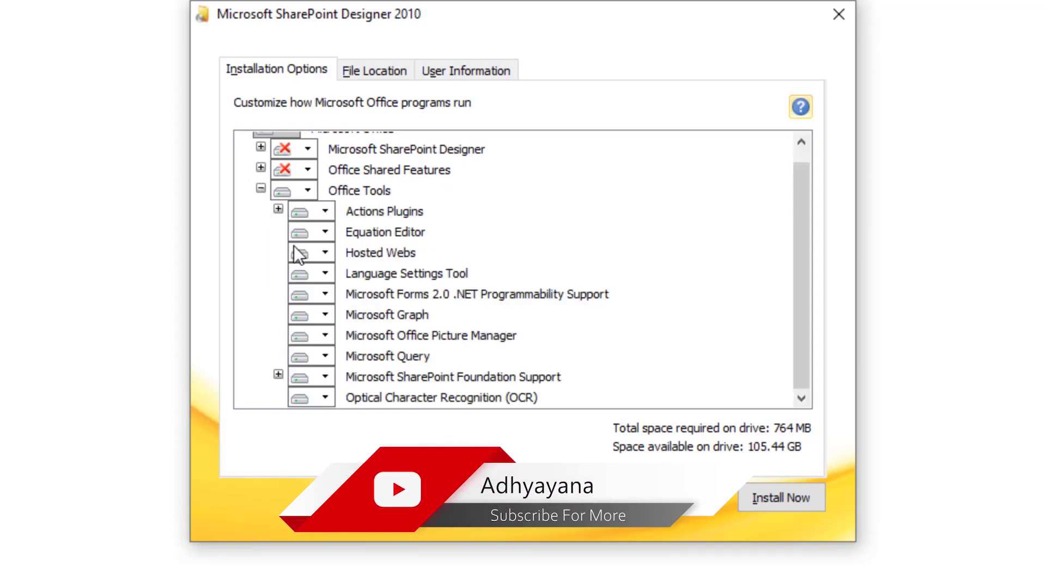
left_click(392, 294)
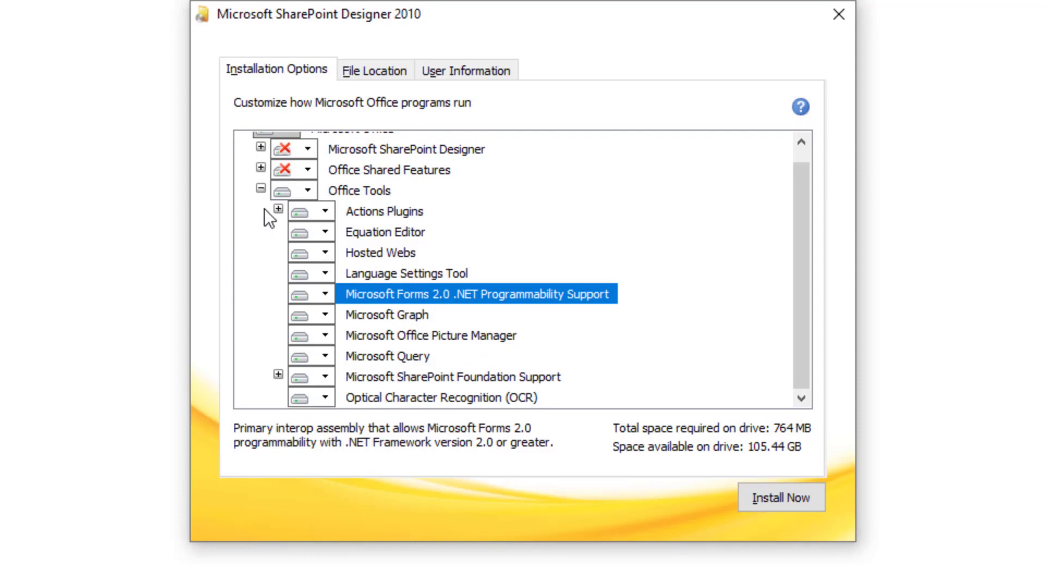
left_click(262, 188)
left_click(338, 204)
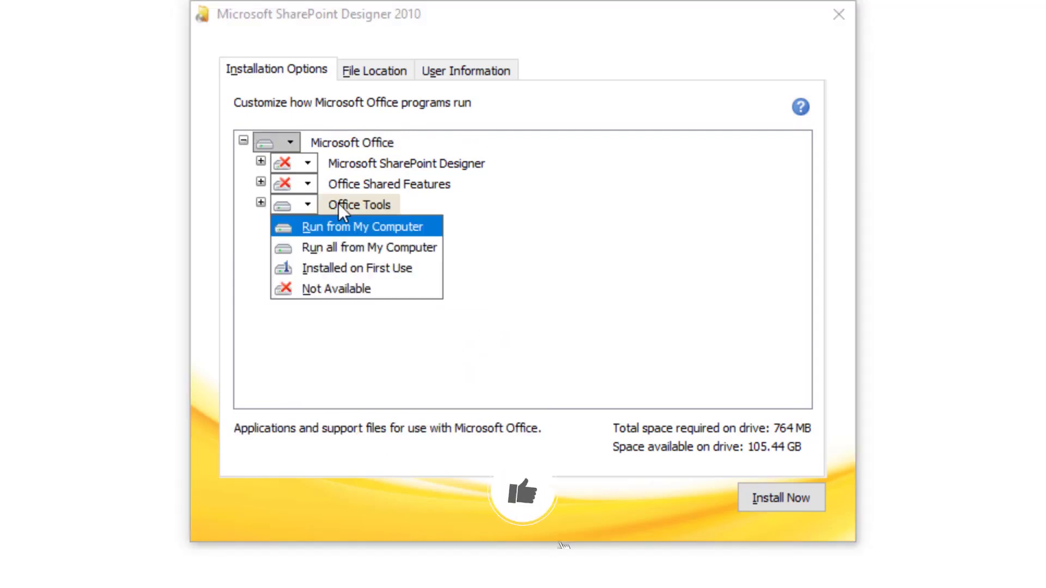
left_click(333, 289)
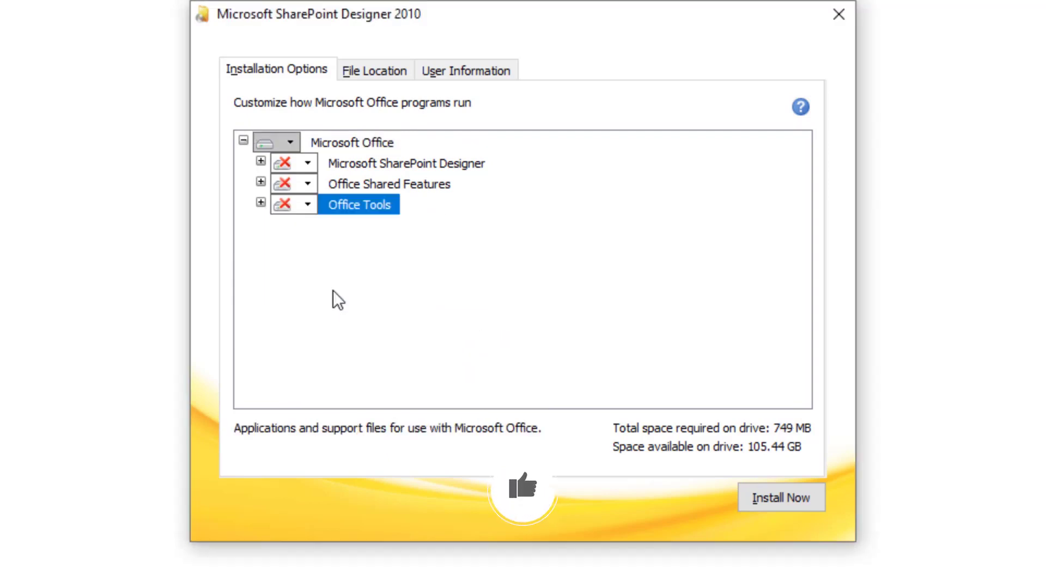
left_click(261, 202)
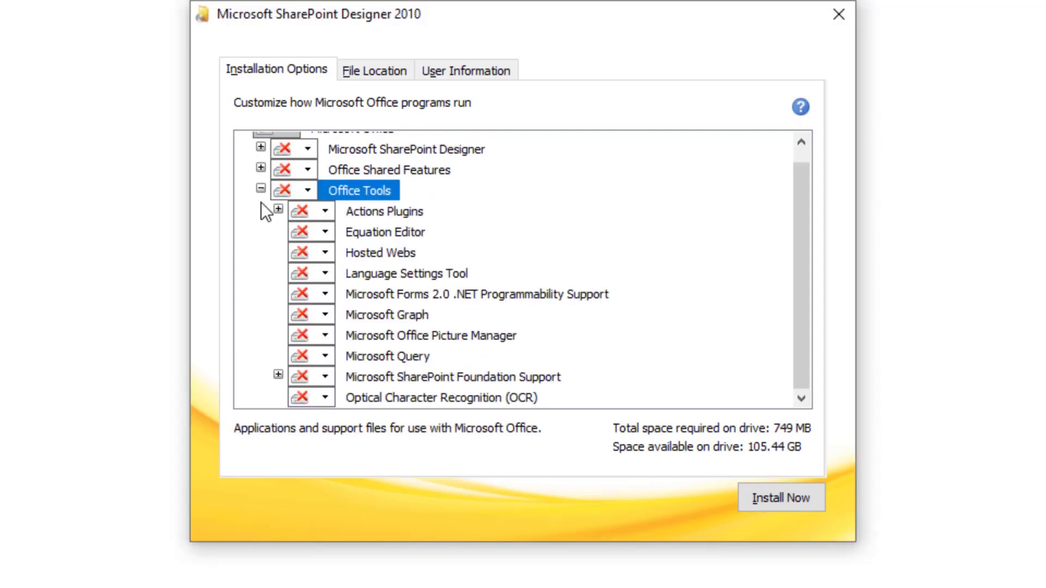
left_click(485, 342)
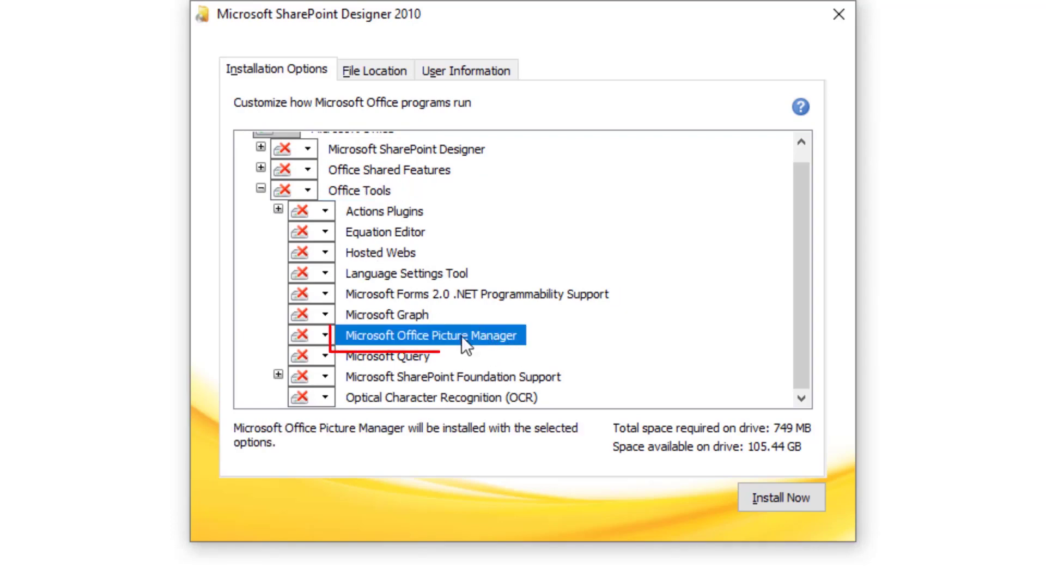
left_click(323, 336)
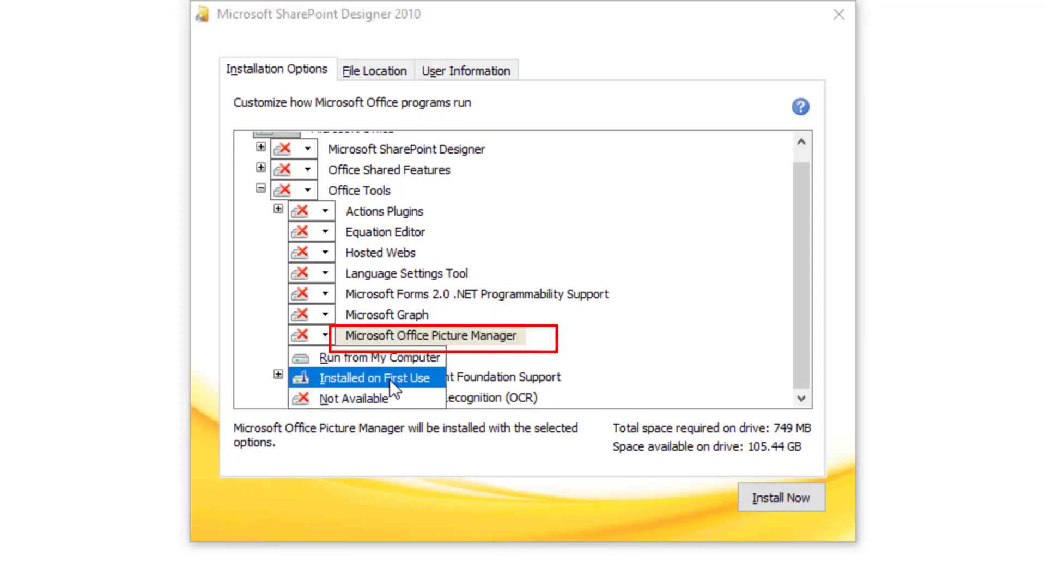
left_click(377, 356)
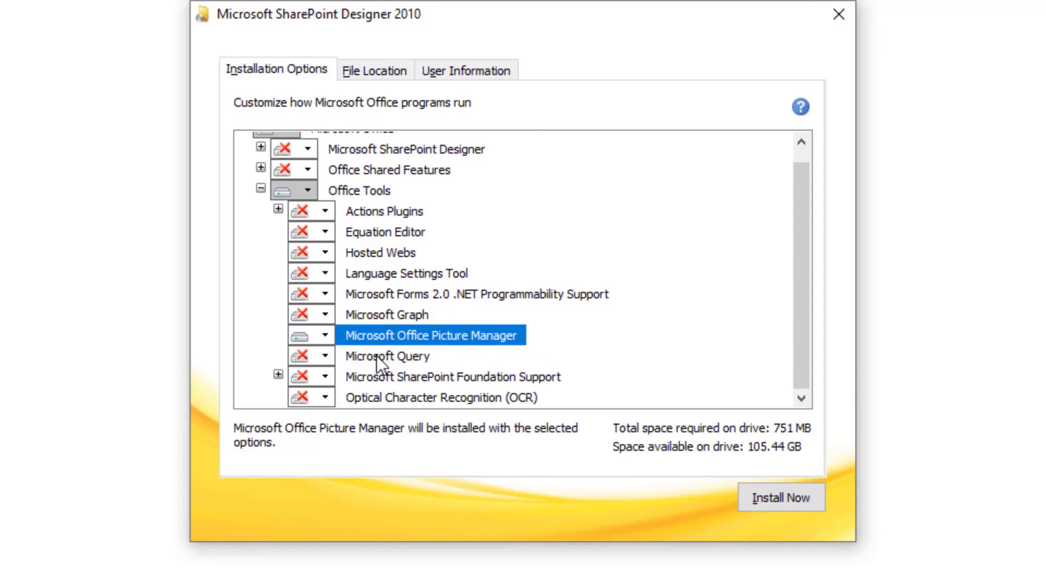
left_click(809, 502)
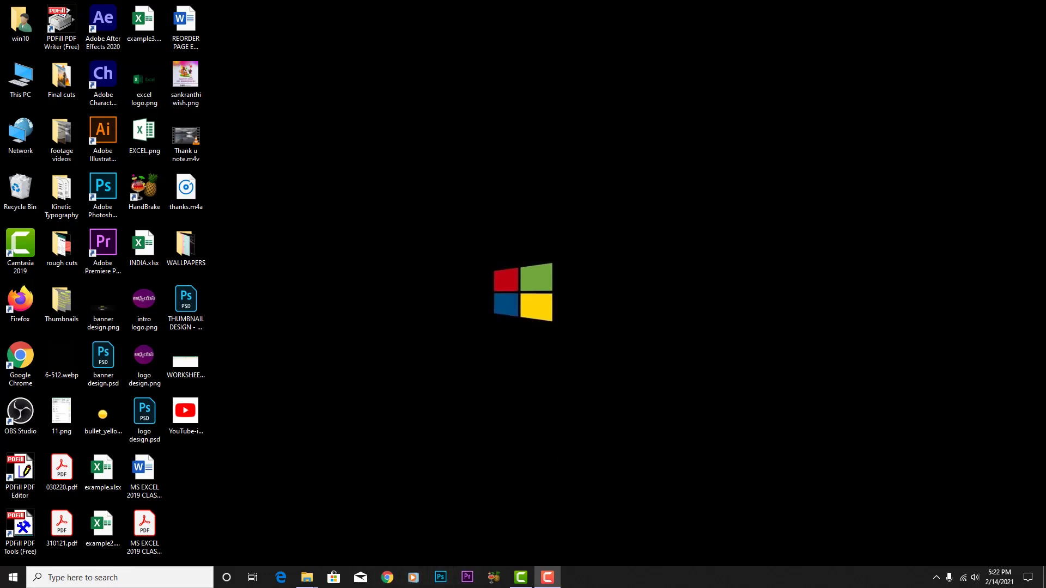
double_click(202, 263)
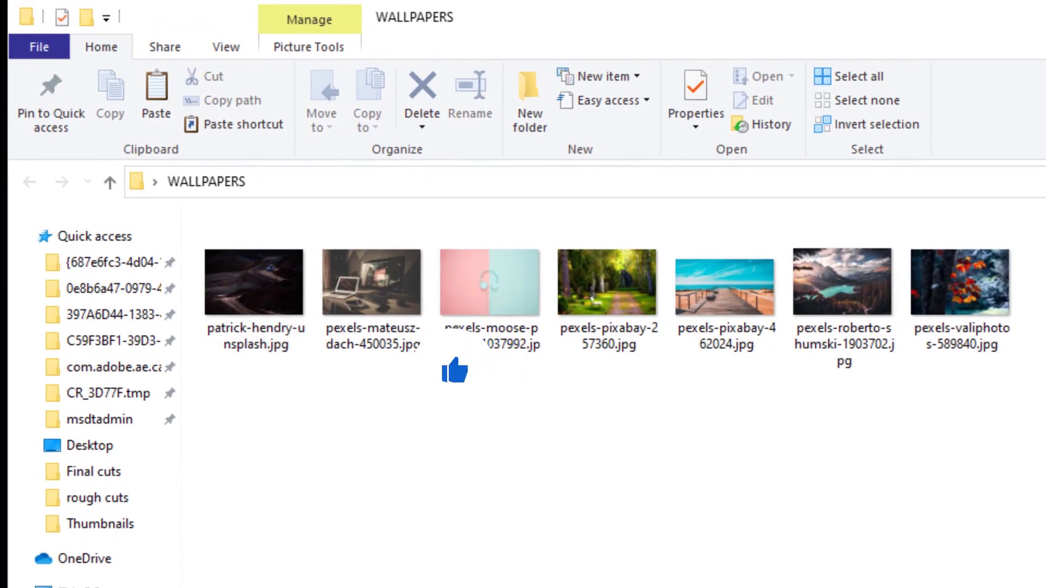
left_click_drag(1043, 505, 191, 236)
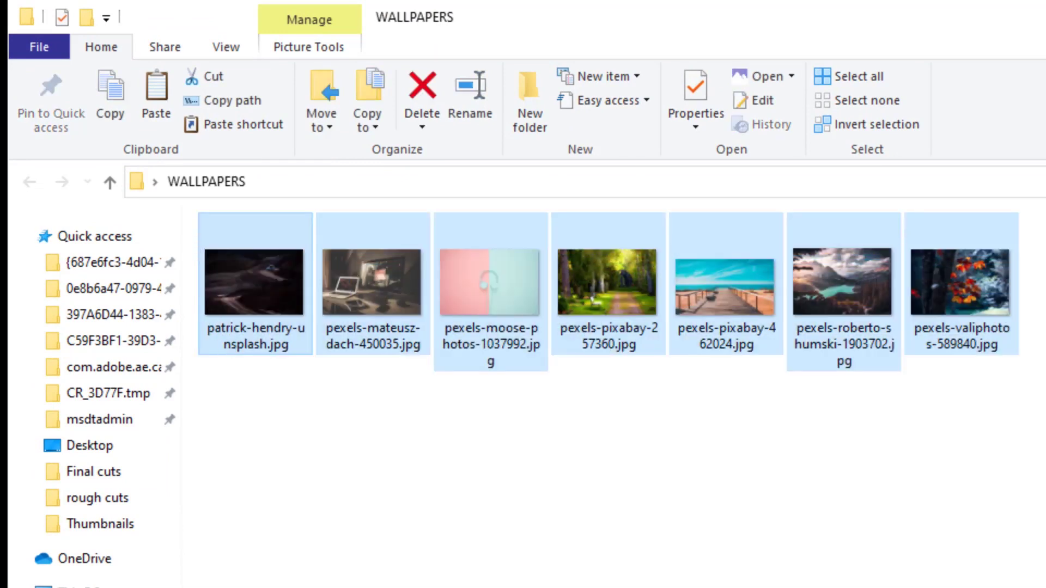
right_click(704, 307)
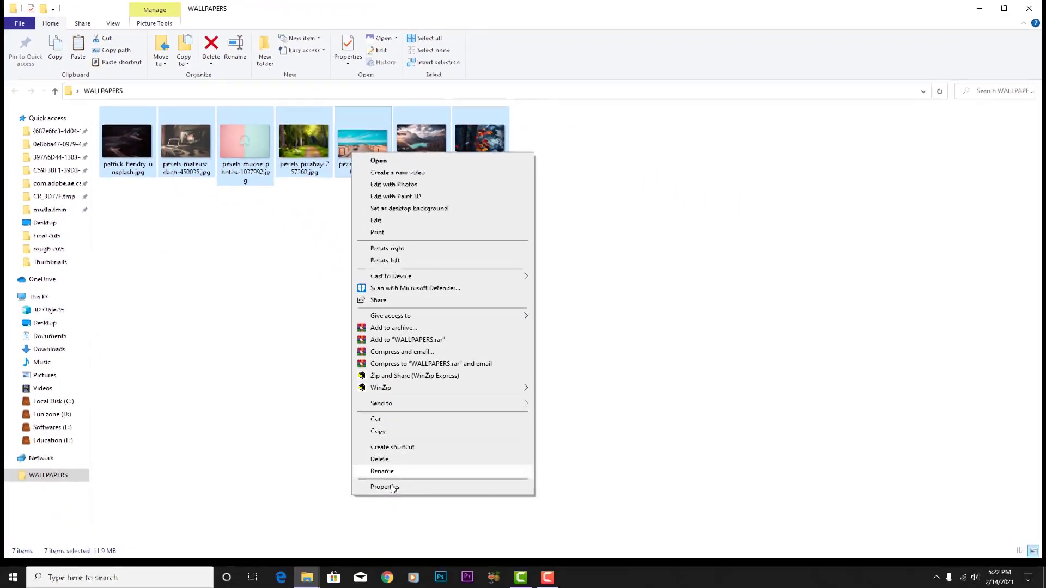
left_click(591, 587)
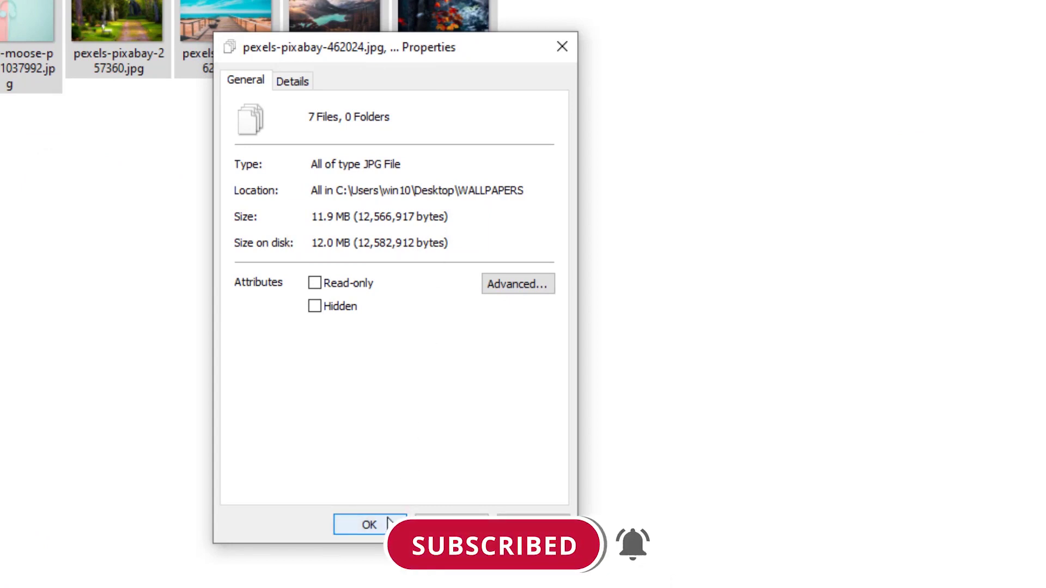
left_click(370, 524)
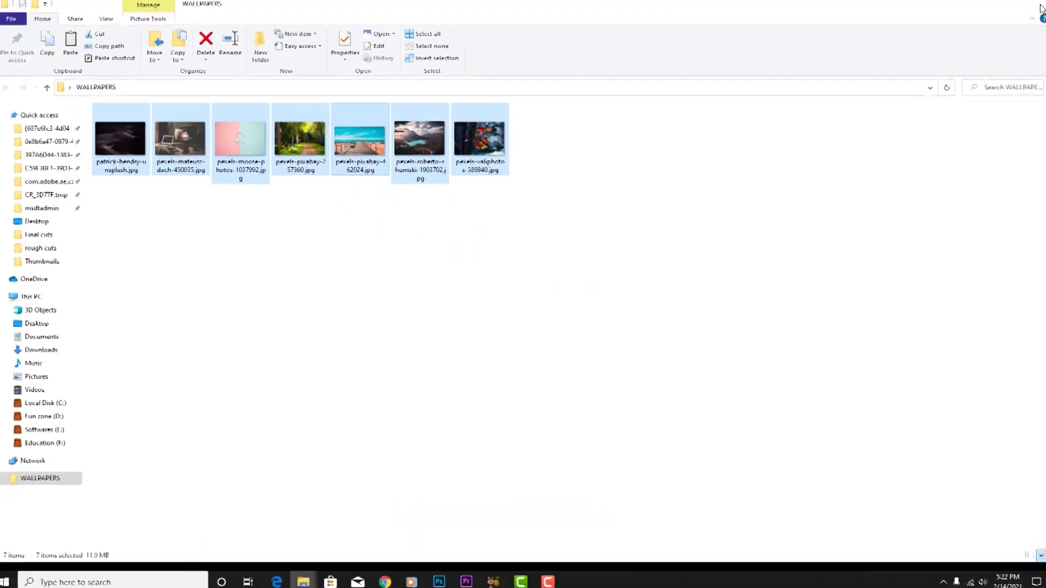
left_click(1041, 8)
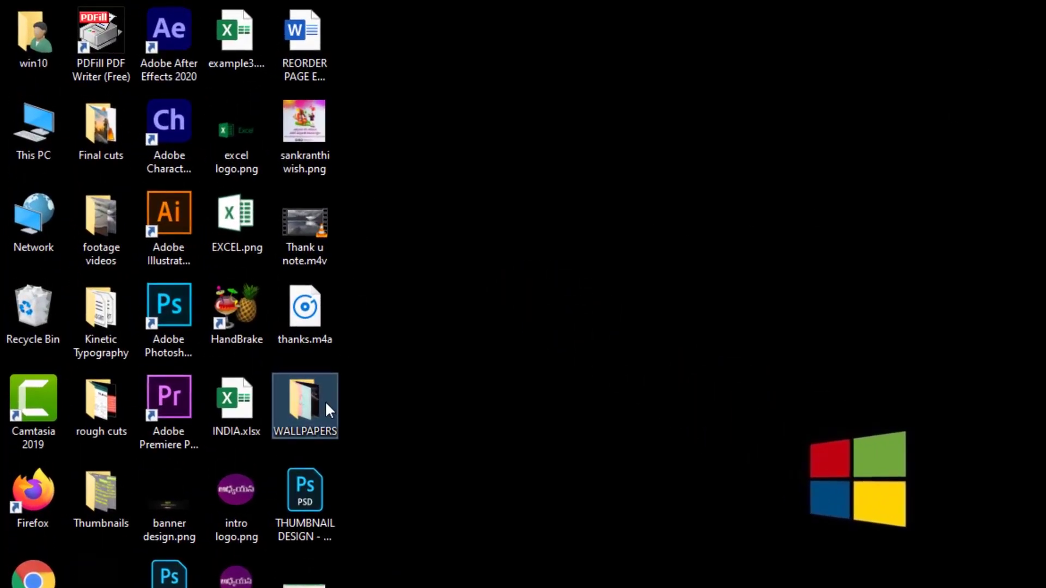
right_click(325, 404)
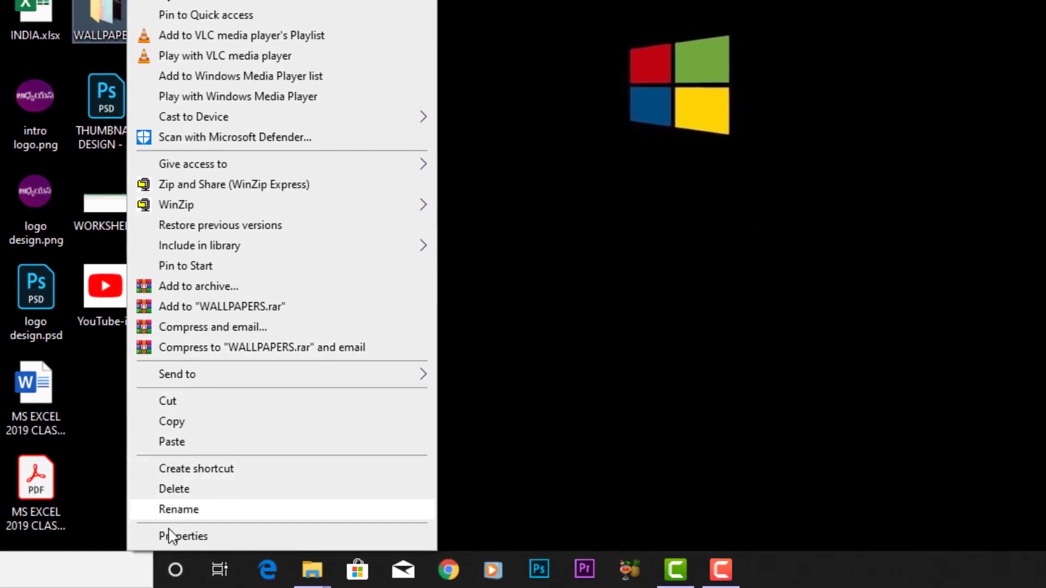
left_click(170, 535)
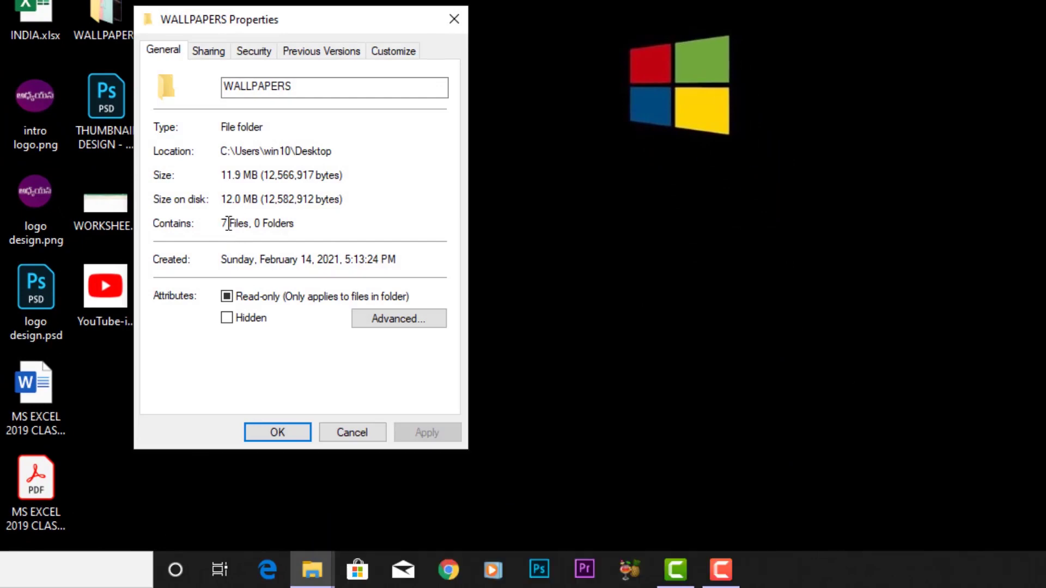
left_click_drag(223, 223, 306, 227)
left_click(307, 226)
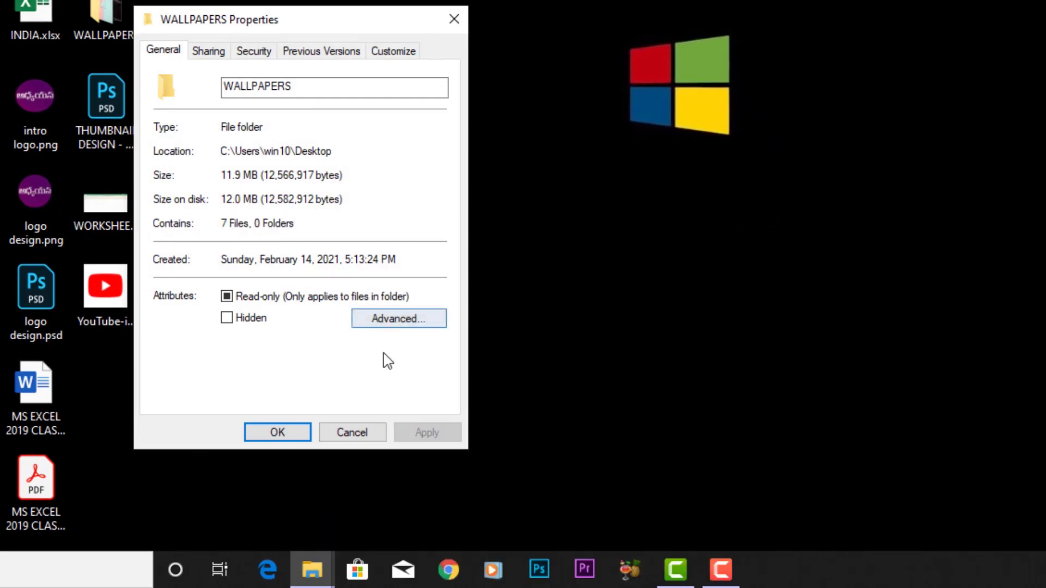
left_click(354, 432)
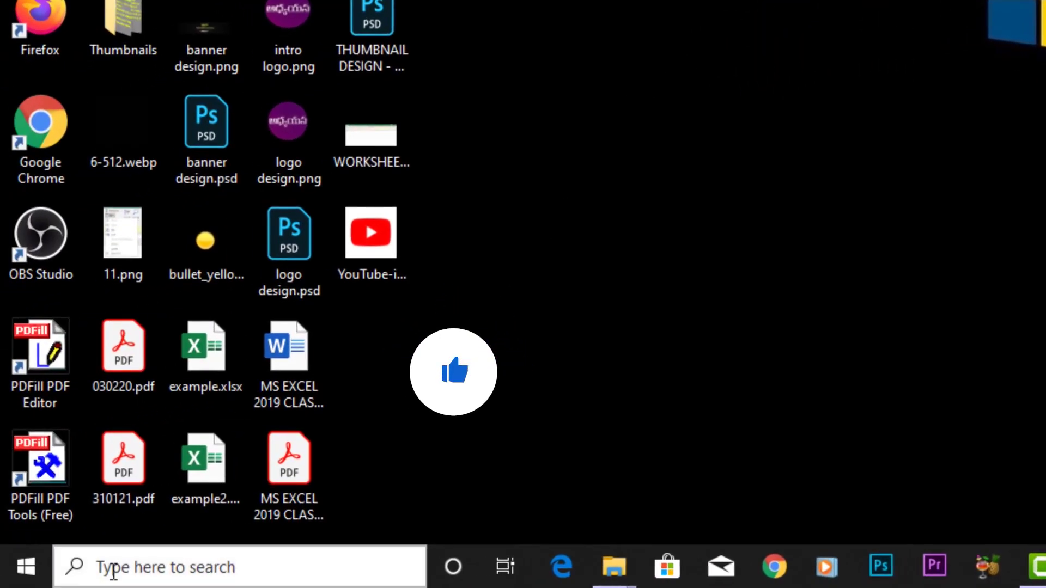
- Search Windows for 'PICTURE MANAGER' and launch Microsoft Office Picture Manager
left_click(122, 567)
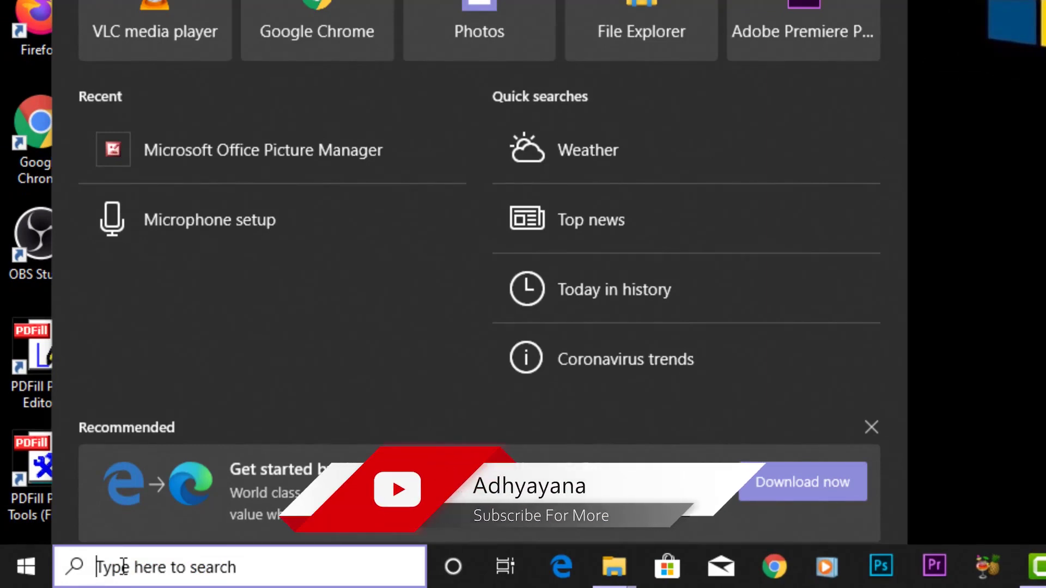
type("P")
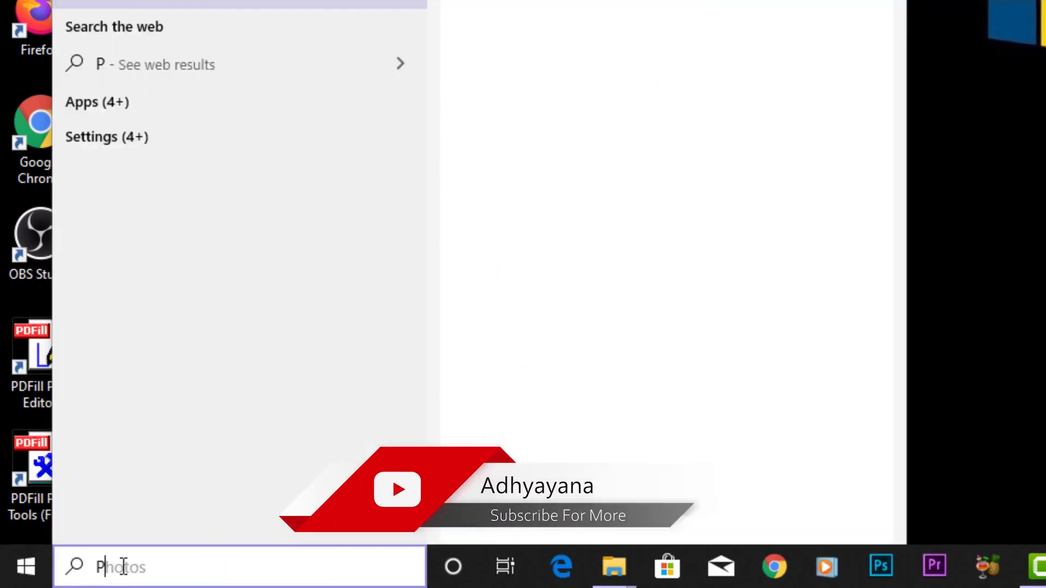
type("ICTURE ")
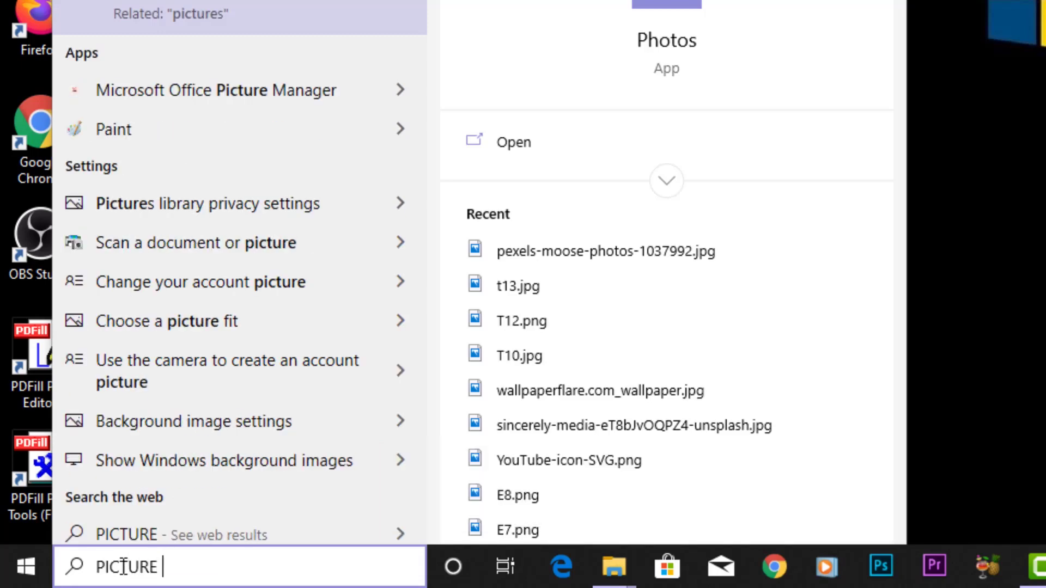
type("MANAGER")
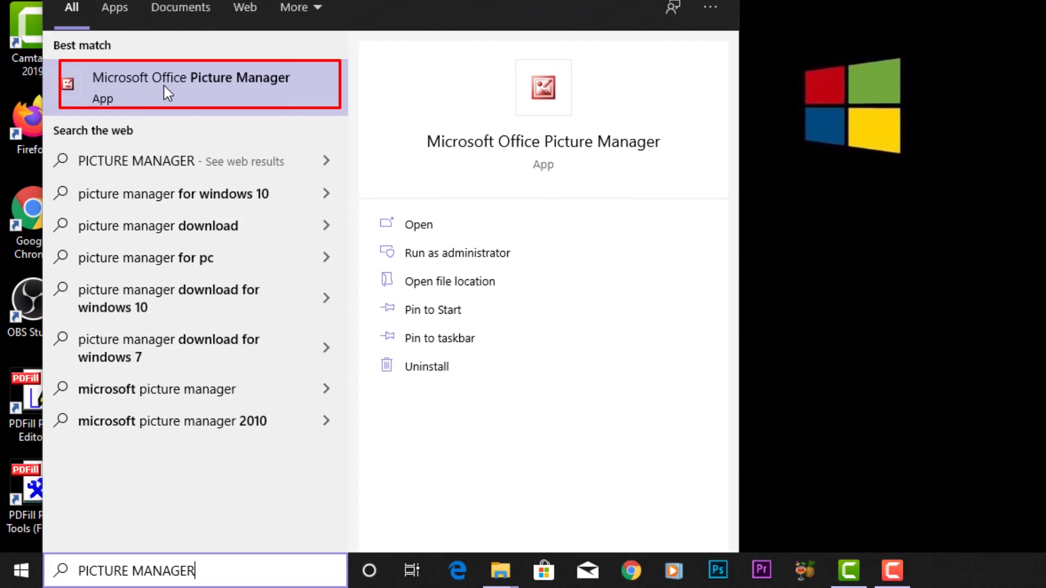
left_click(164, 86)
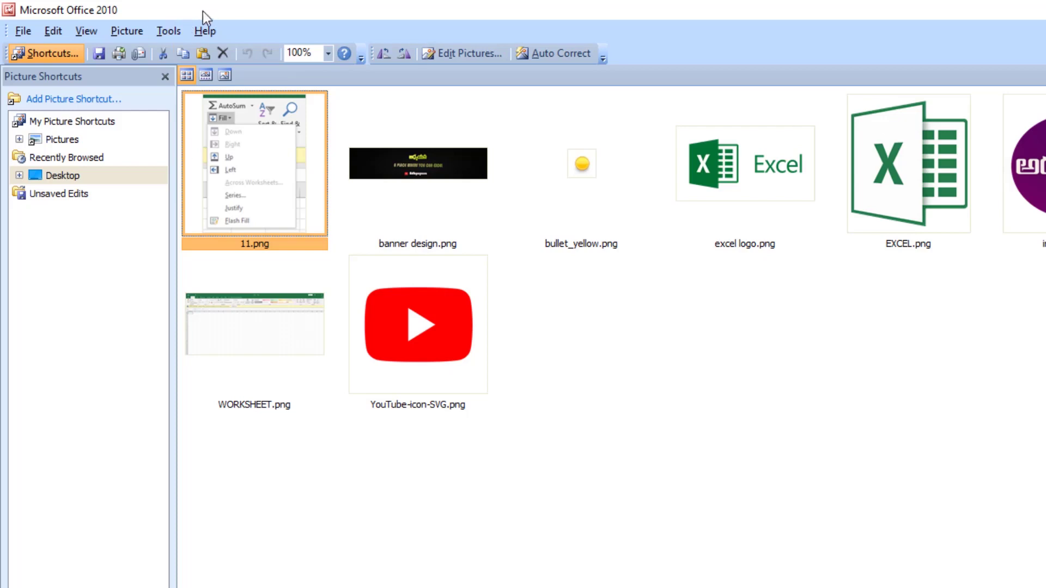
- Add the Desktop's WALLPAPERS folder as a picture shortcut
left_click(21, 32)
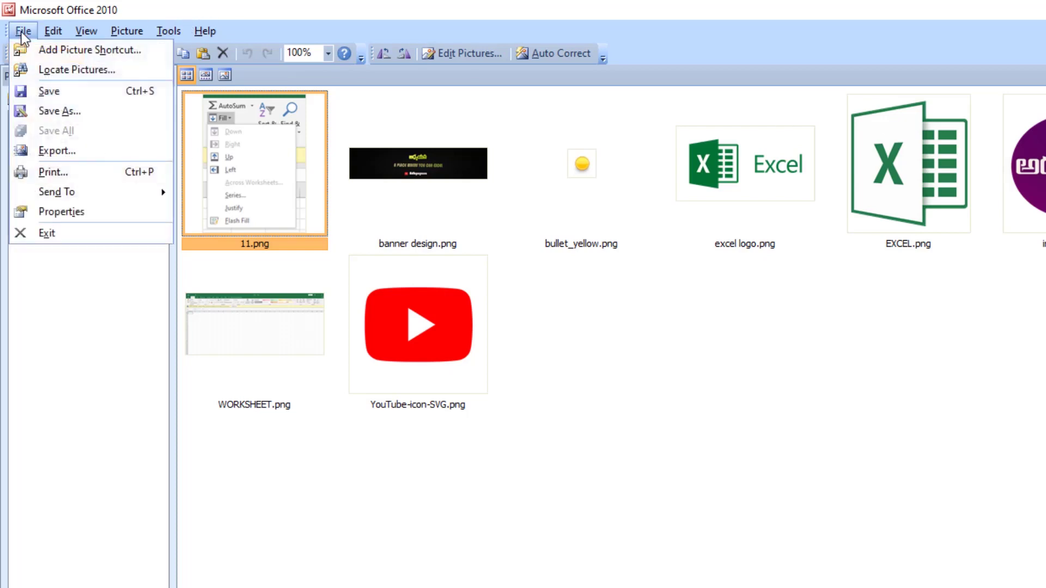
left_click(43, 50)
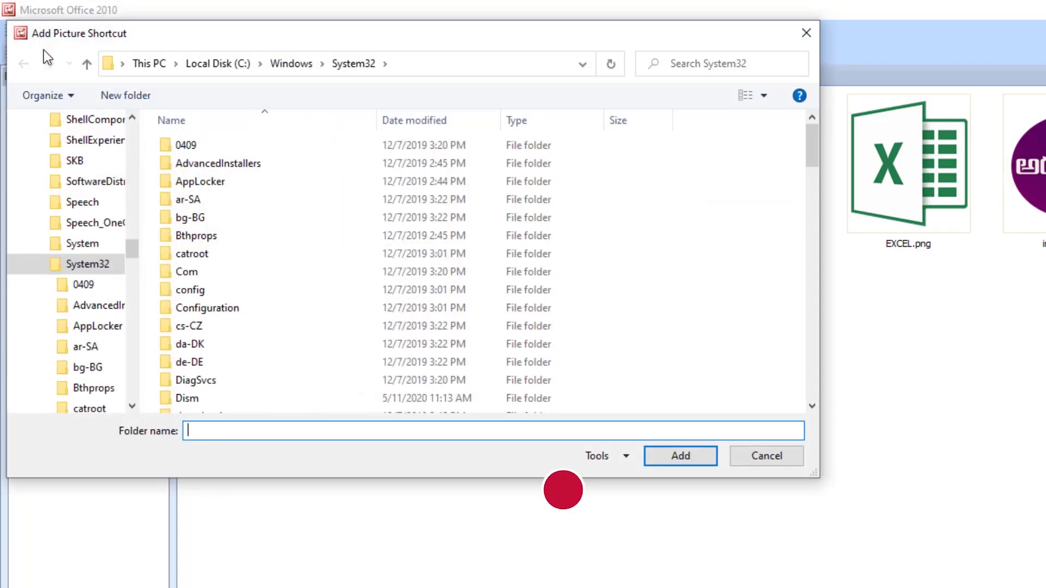
left_click_drag(132, 250, 133, 117)
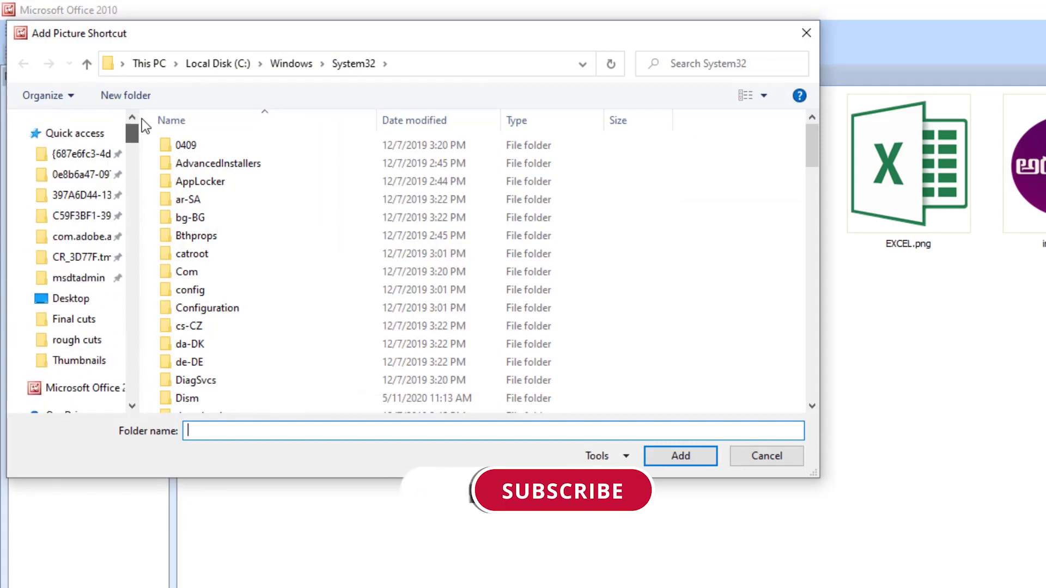
left_click(72, 299)
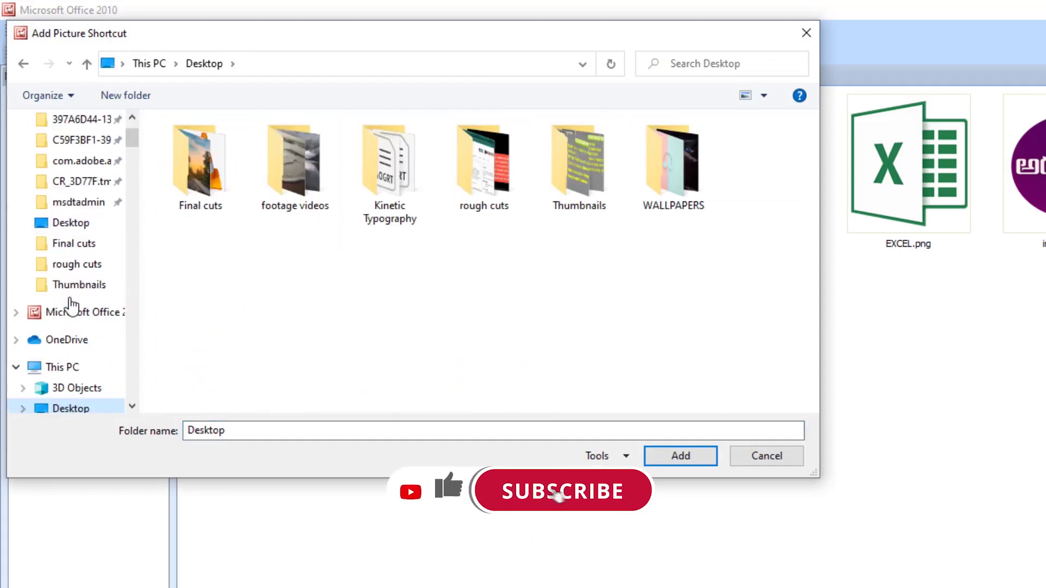
scroll(73, 305, "down", 1)
scroll(73, 307, "down", 1)
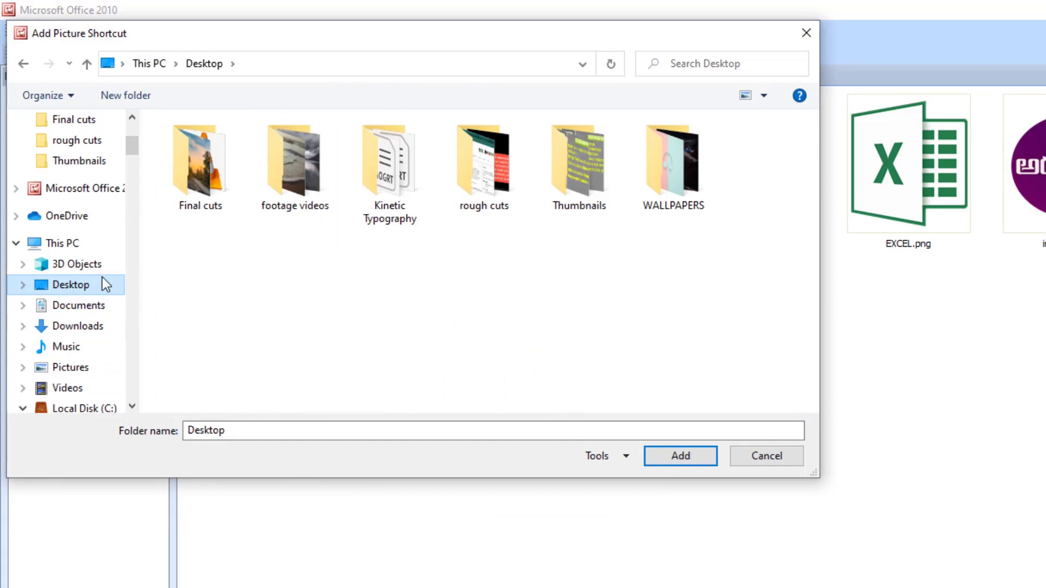
scroll(85, 350, "down", 1)
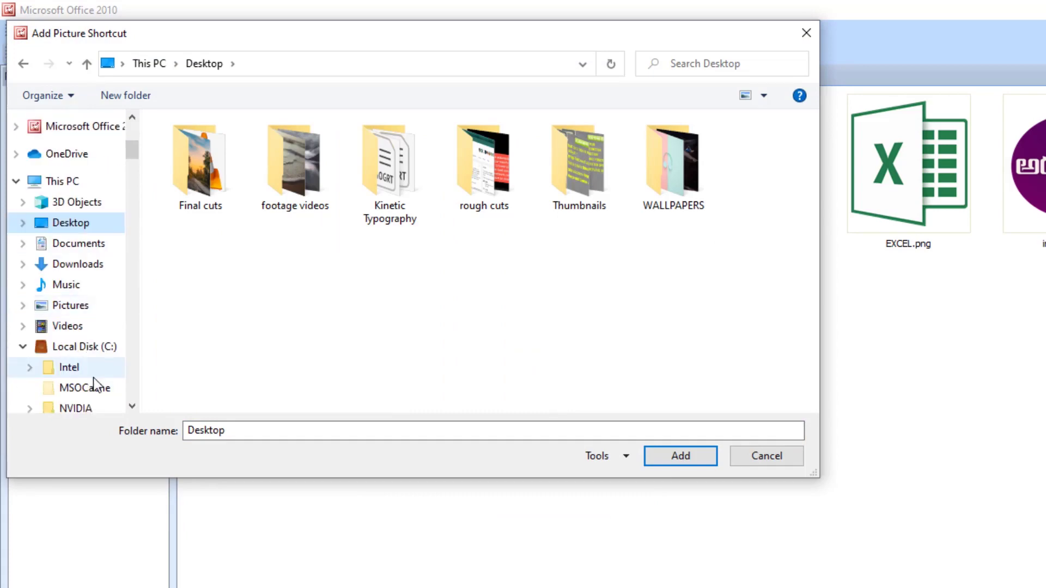
left_click(30, 367)
left_click(23, 346)
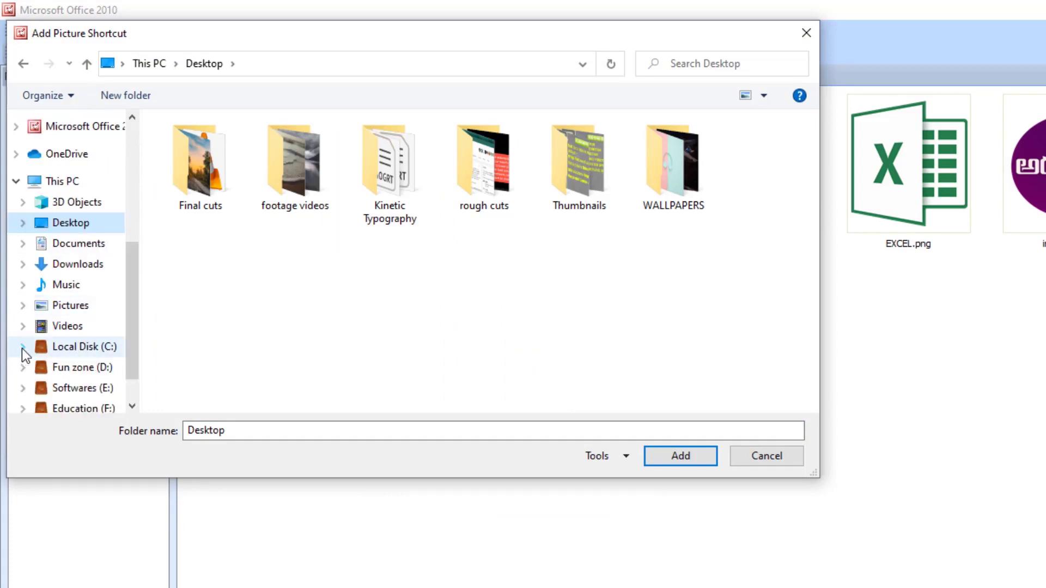
left_click(56, 368)
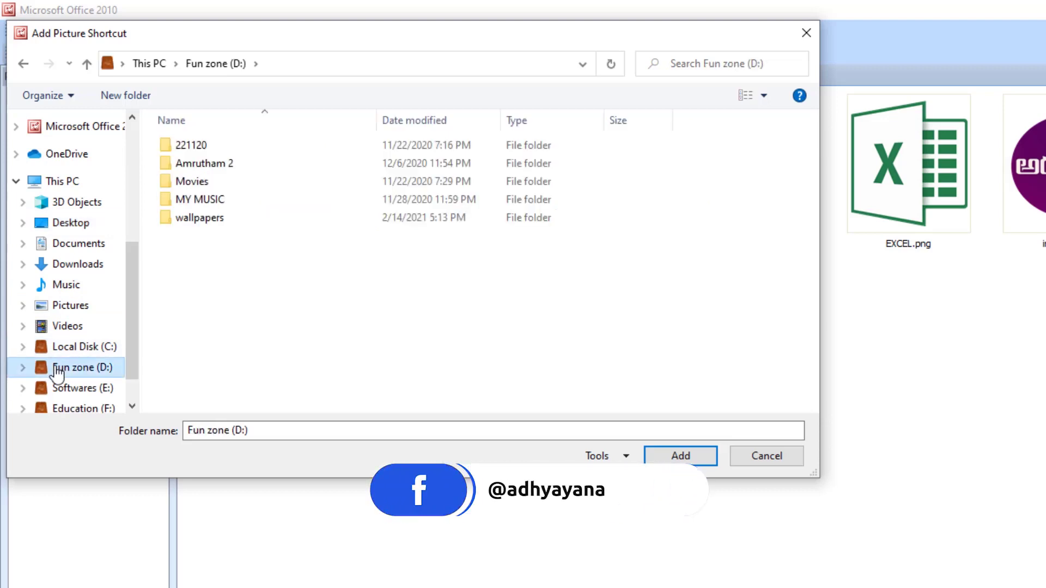
left_click(77, 226)
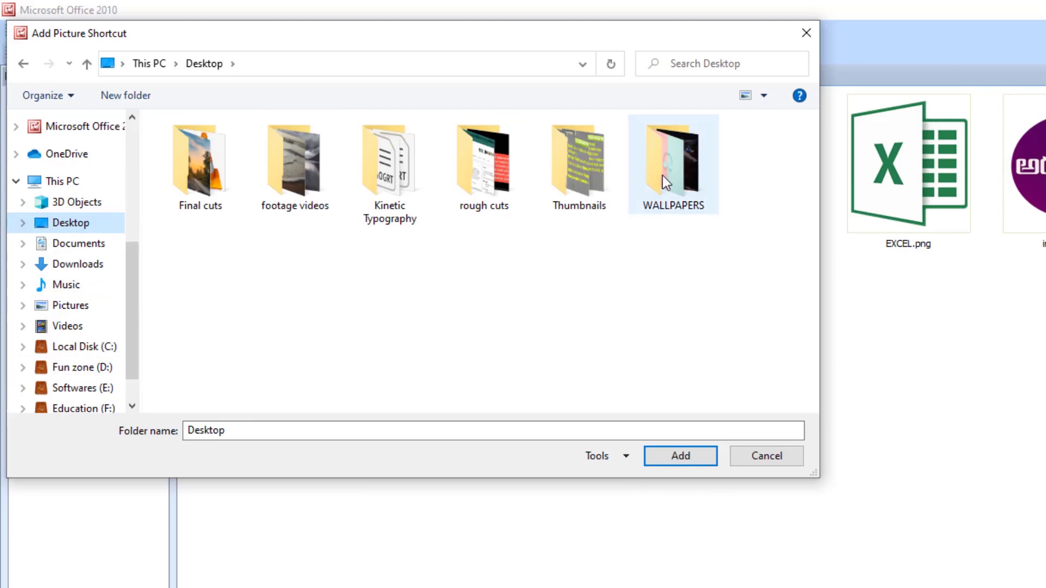
left_click(662, 175)
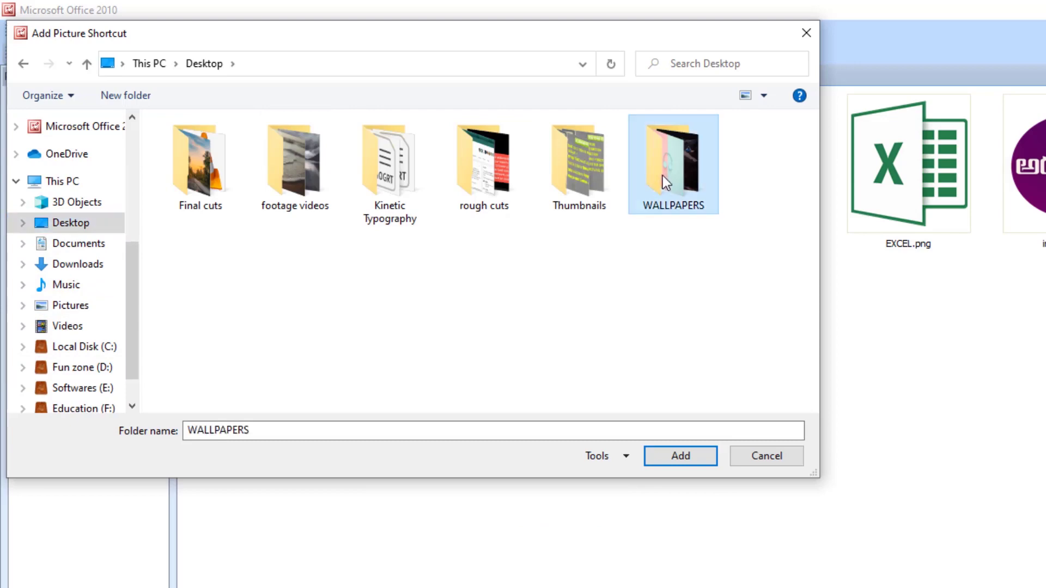
left_click(669, 453)
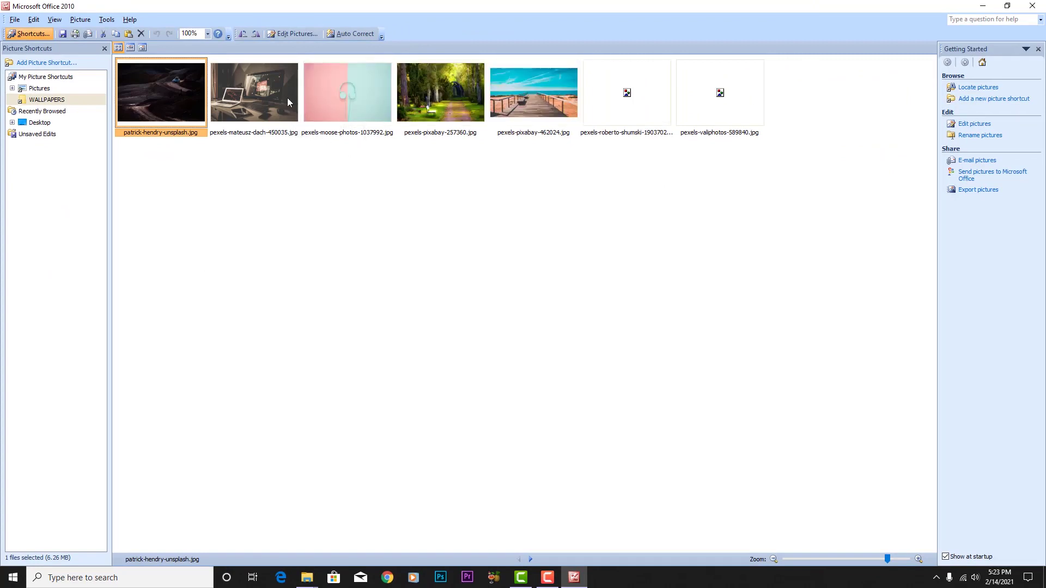
- Check the individual wallpaper thumbnails, including the mountain lake and red leaves images
left_click(287, 102)
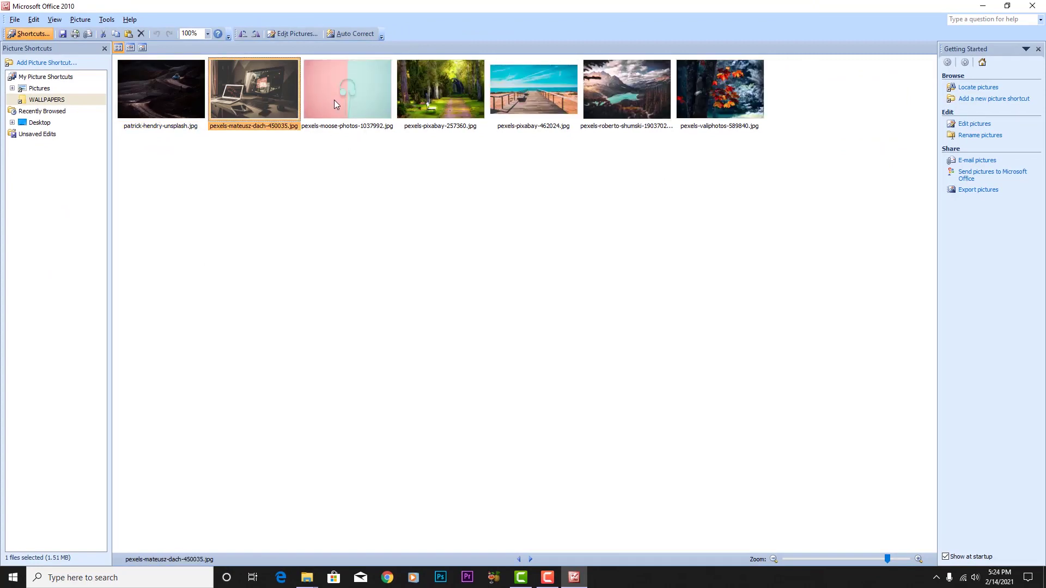
left_click(370, 101)
left_click(498, 103)
left_click(580, 93)
left_click(663, 94)
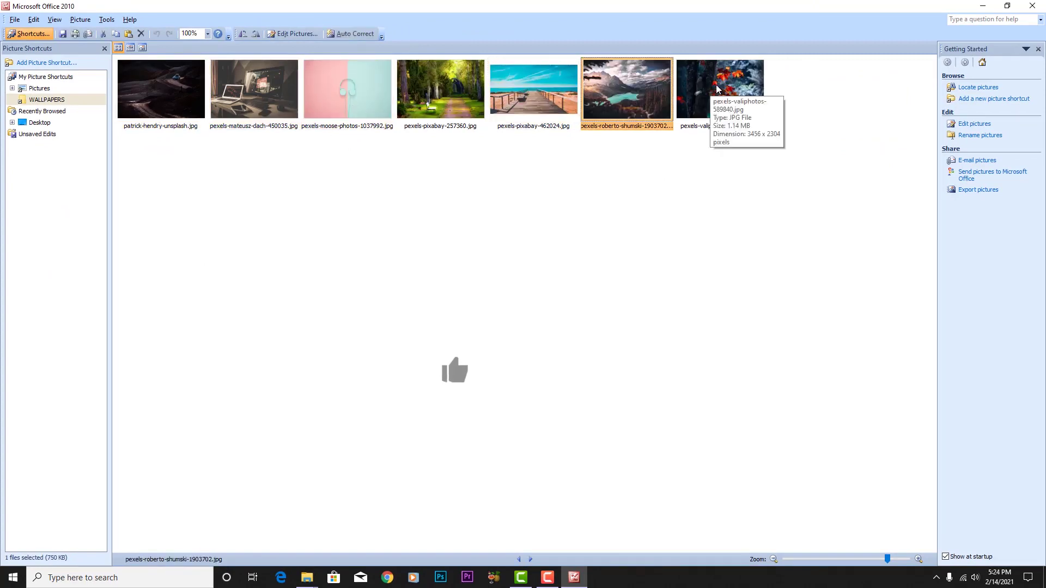
left_click(718, 89)
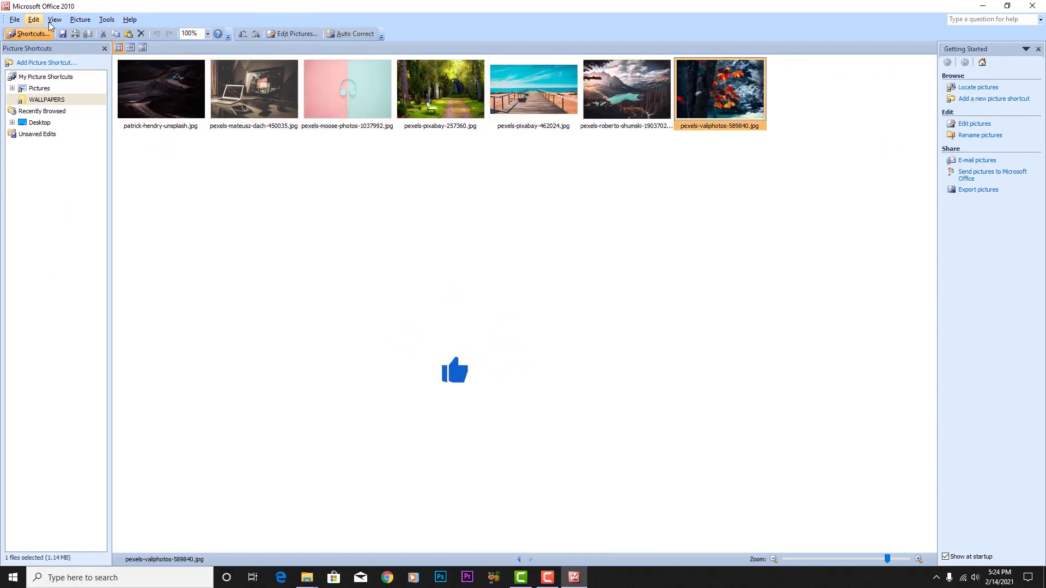
left_click(15, 21)
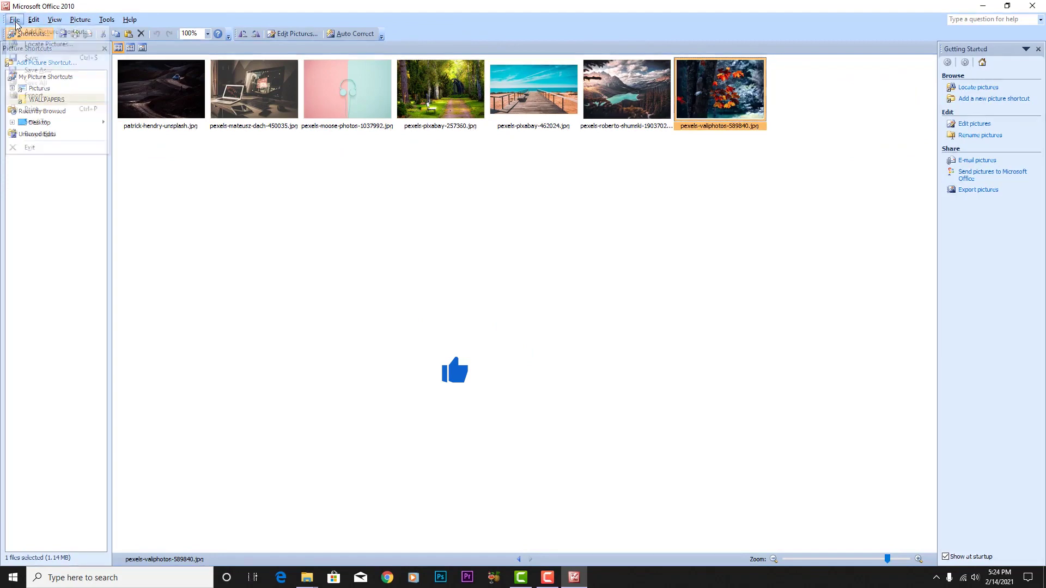
left_click(16, 20)
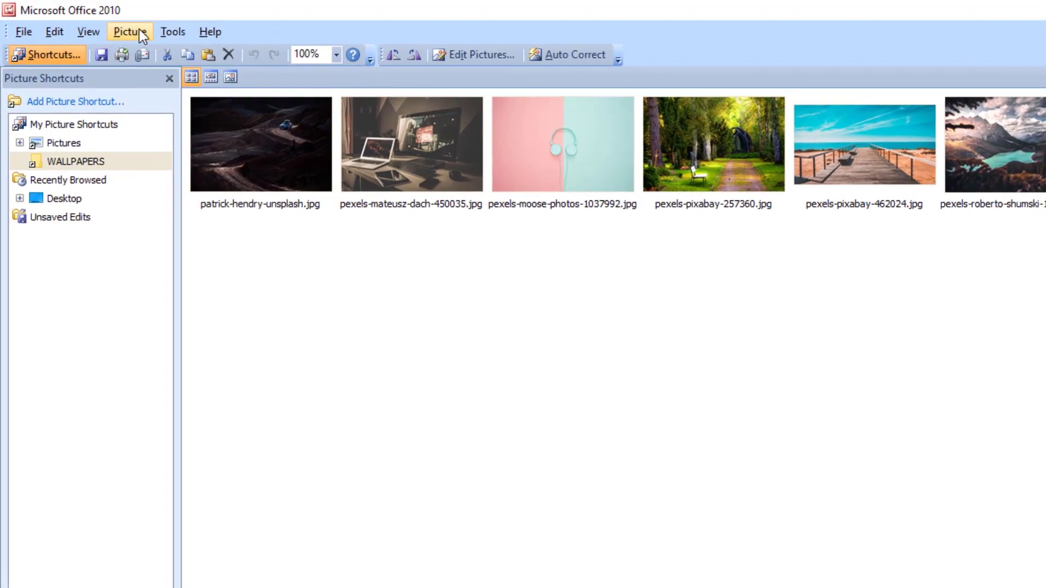
left_click(139, 31)
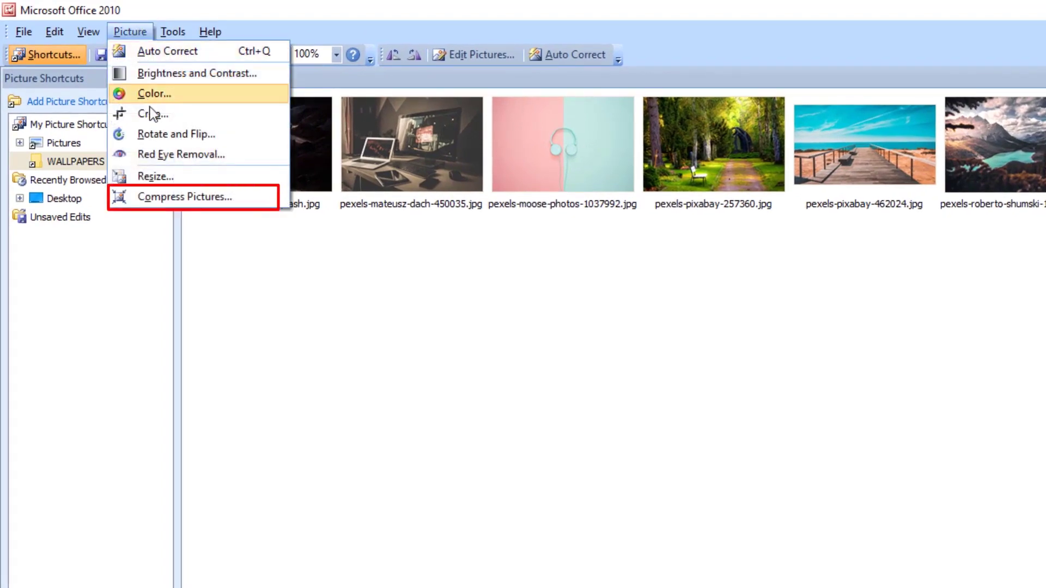
- Select all seven wallpapers and apply Documents compression, shrinking 11.9 MB to 0.97 MB
left_click(177, 196)
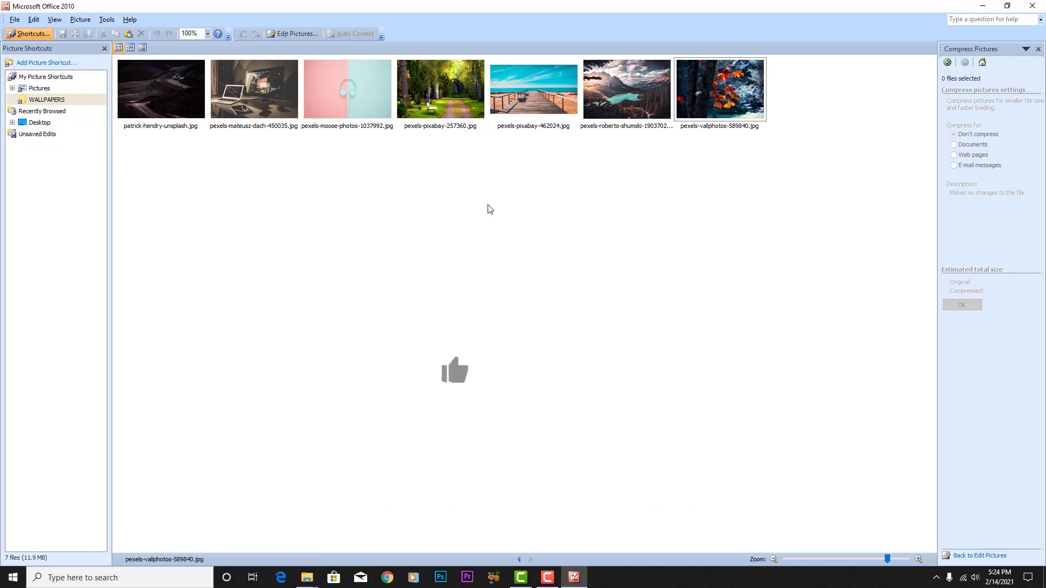
key("ctrl+a")
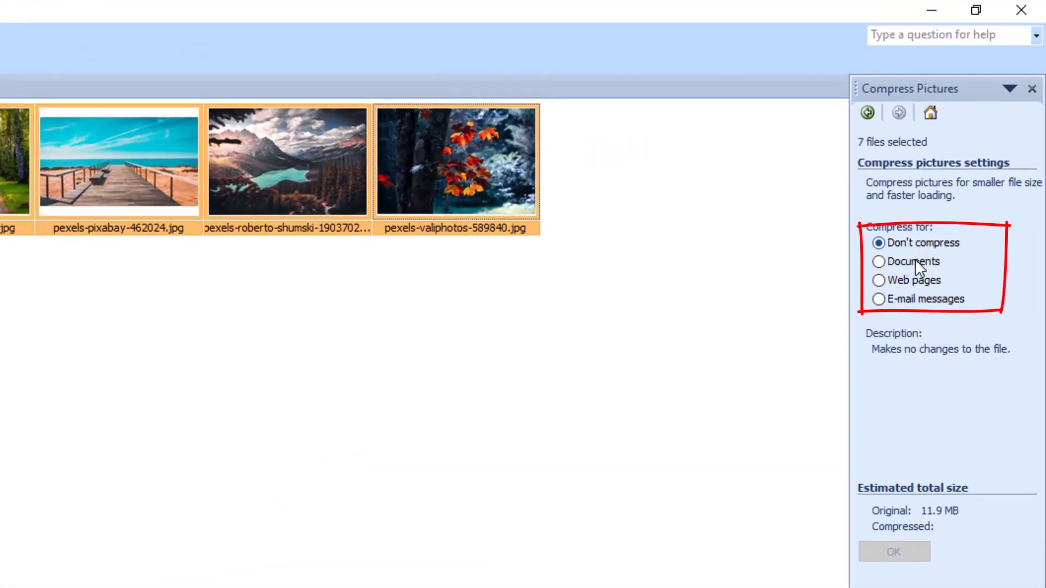
left_click(914, 263)
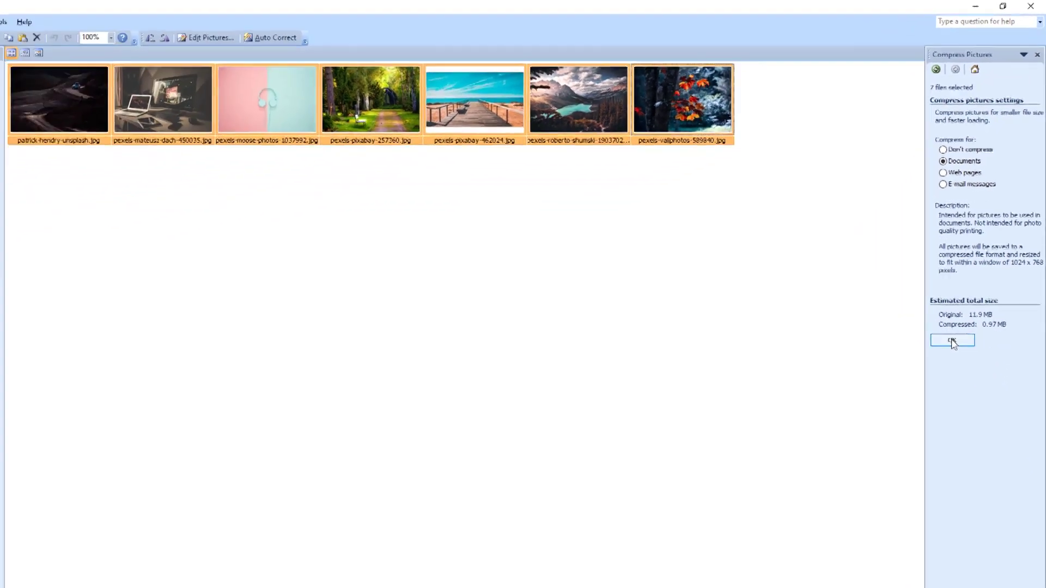
left_click(961, 306)
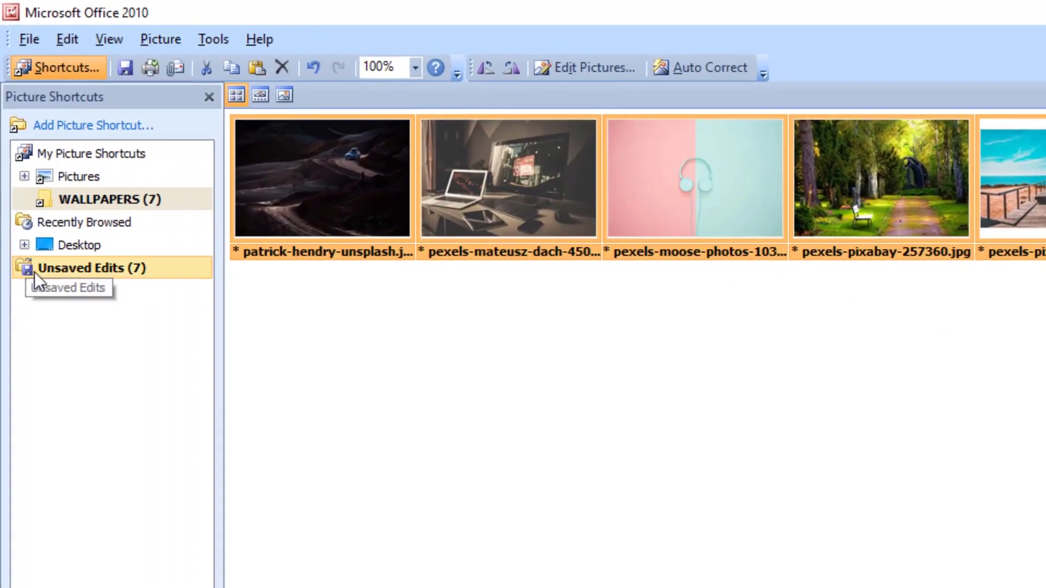
- Show the Unsaved Edits pictures and start Save As, then cancel it
left_click(51, 272)
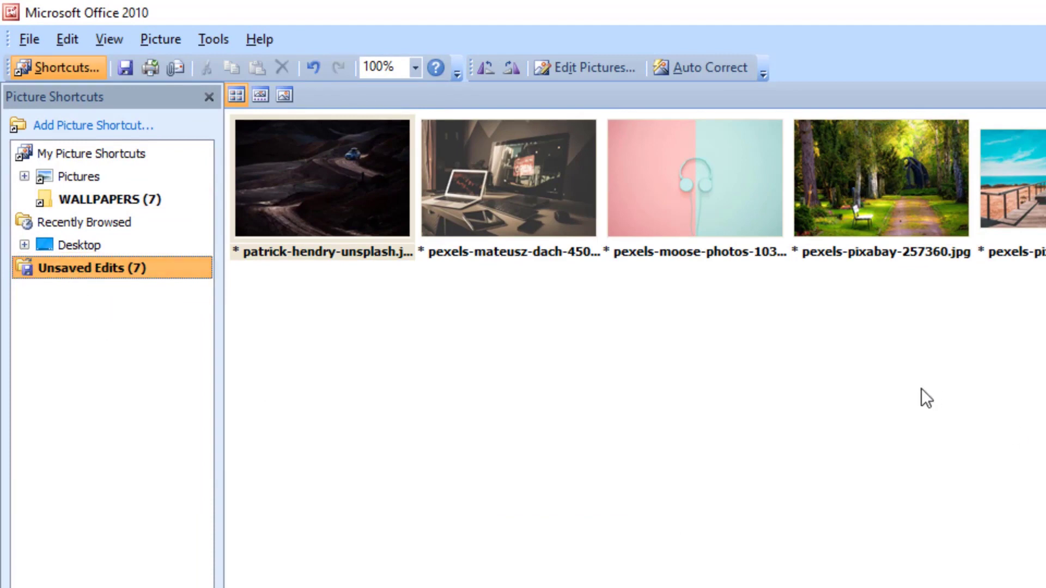
left_click(21, 39)
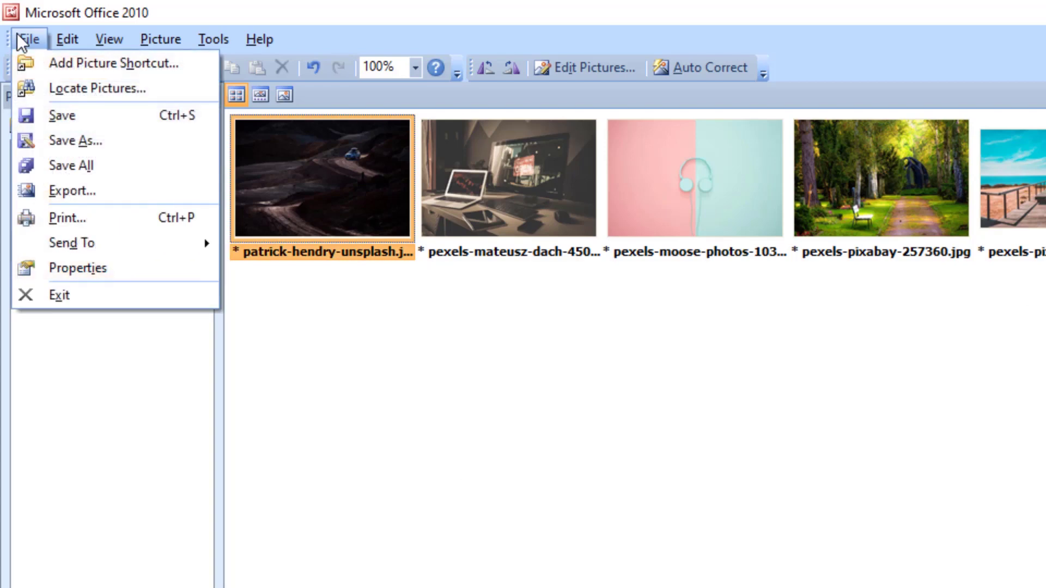
left_click(81, 142)
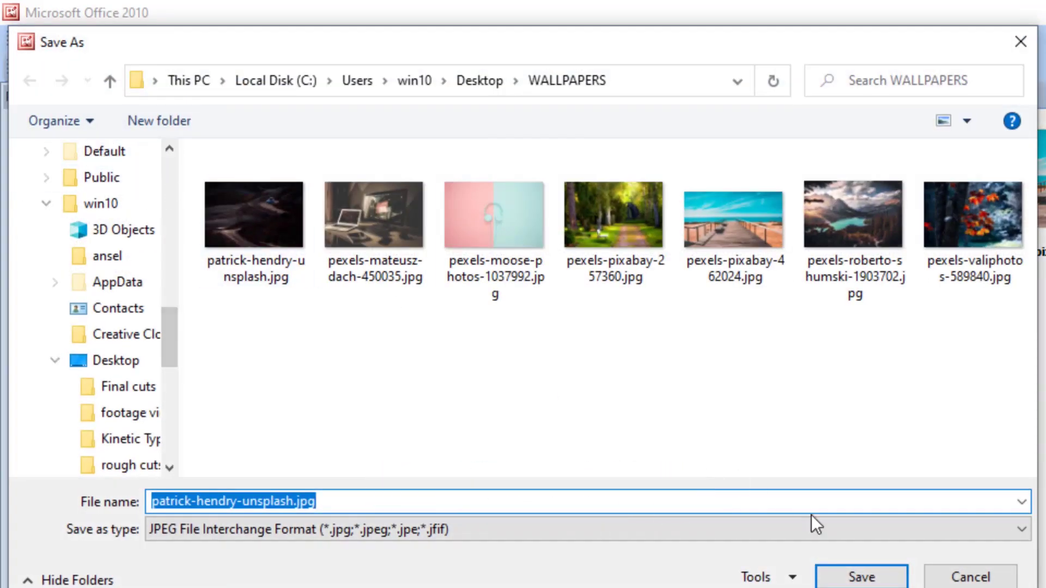
left_click(963, 575)
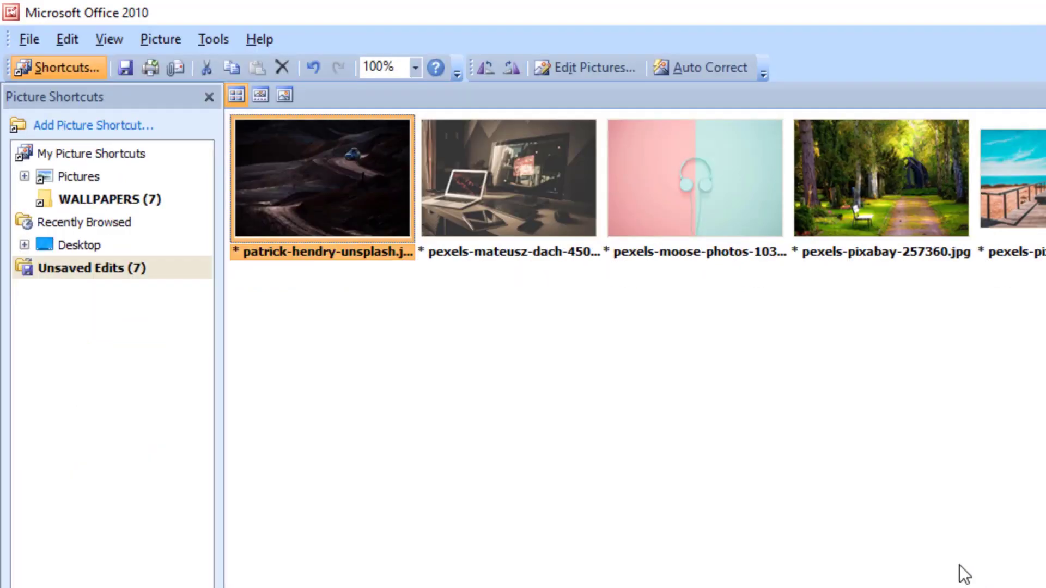
- Select all seven compressed wallpapers and save them with File > Save All
left_click(383, 364)
left_click(313, 210)
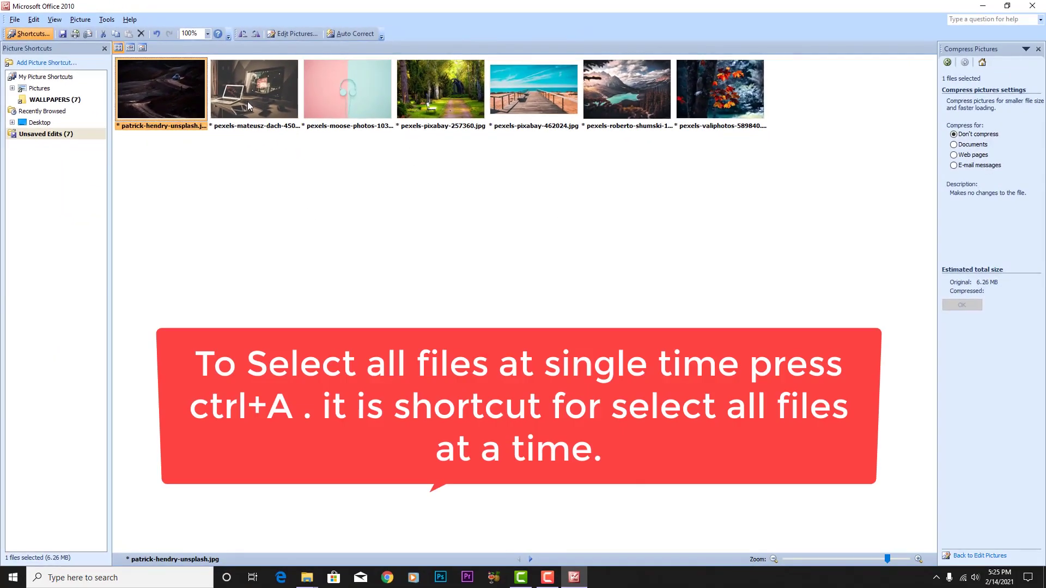
left_click(247, 103)
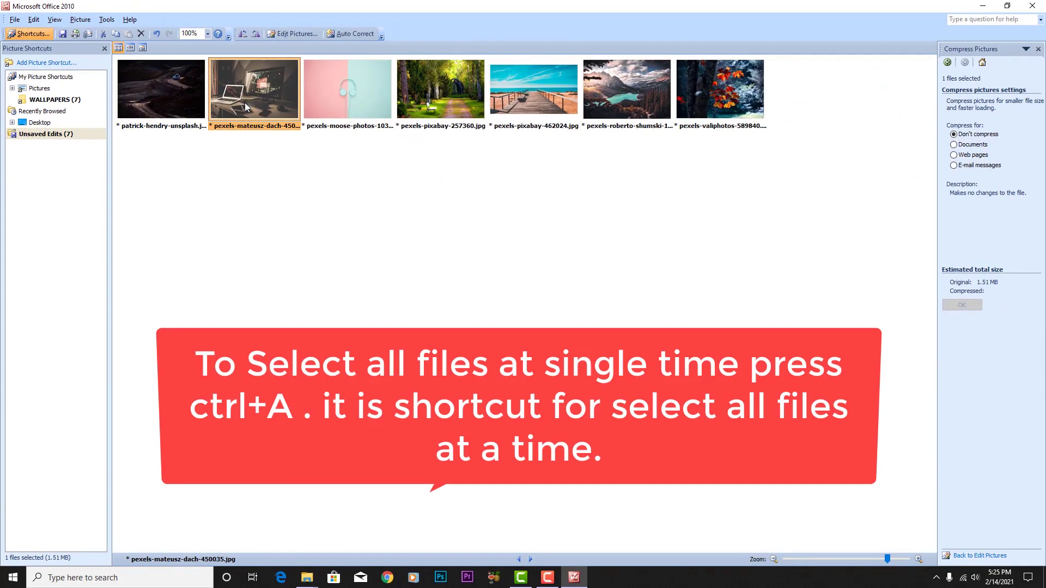
left_click(331, 91)
left_click(384, 220)
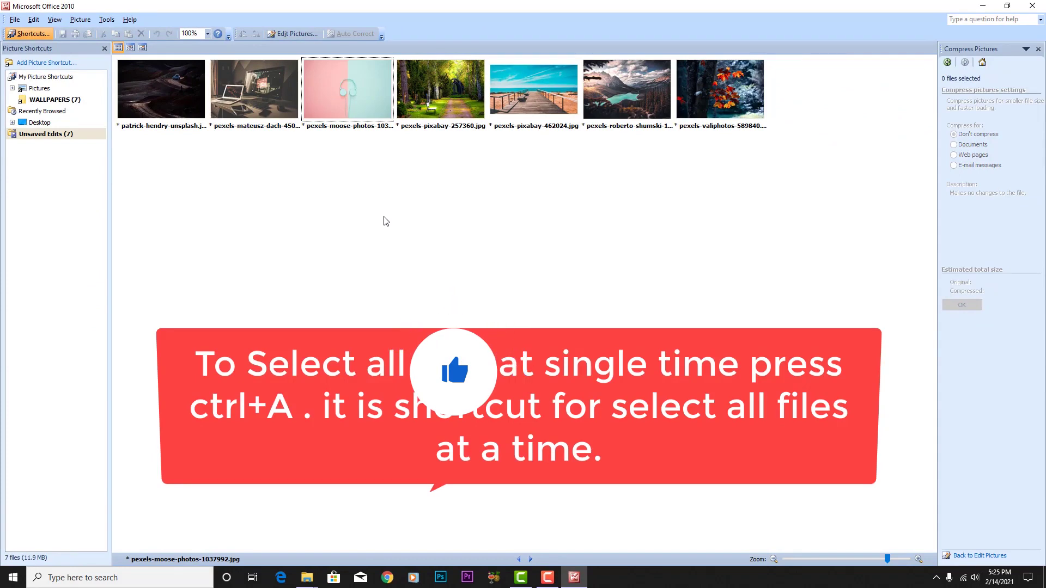
key("ctrl+a")
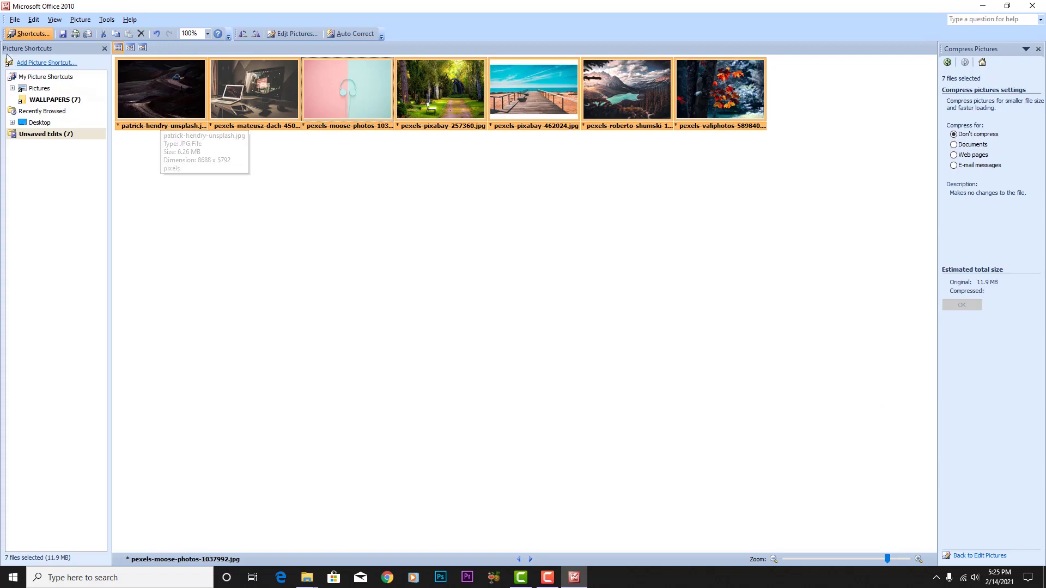
left_click(14, 20)
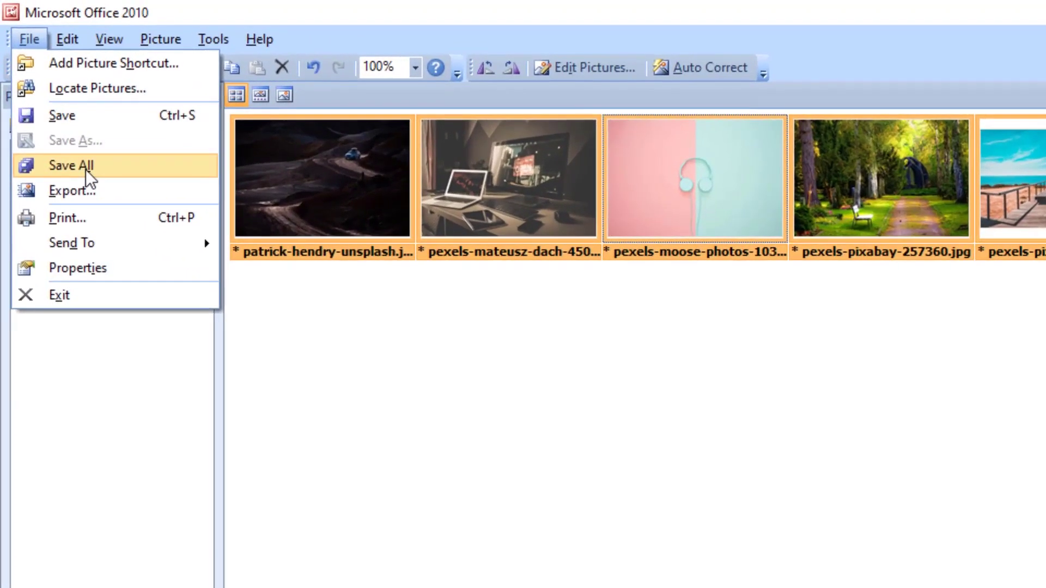
left_click(65, 143)
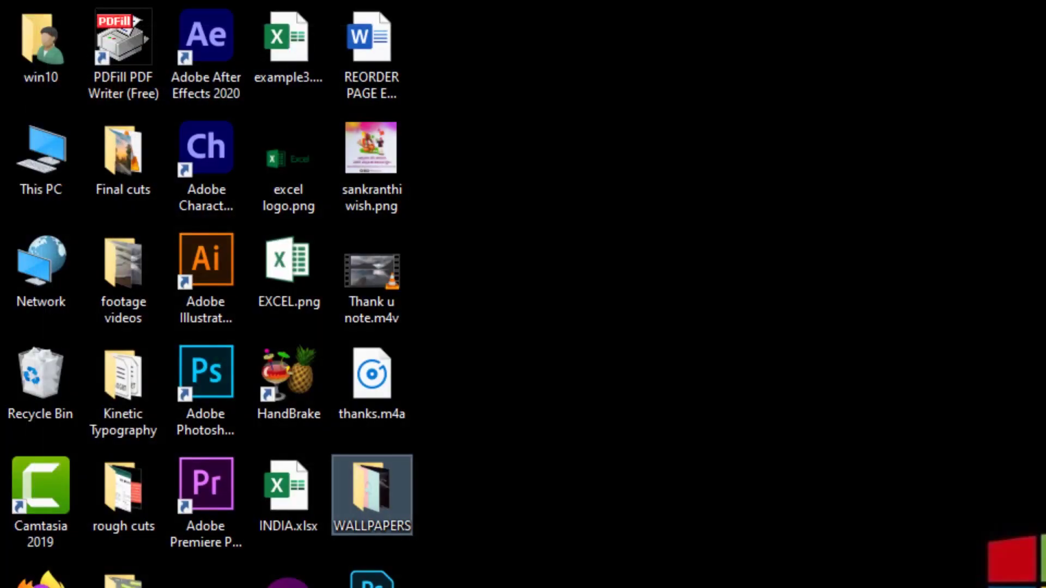
- Select all seven wallpapers in WALLPAPERS and check their combined size in Properties
double_click(378, 494)
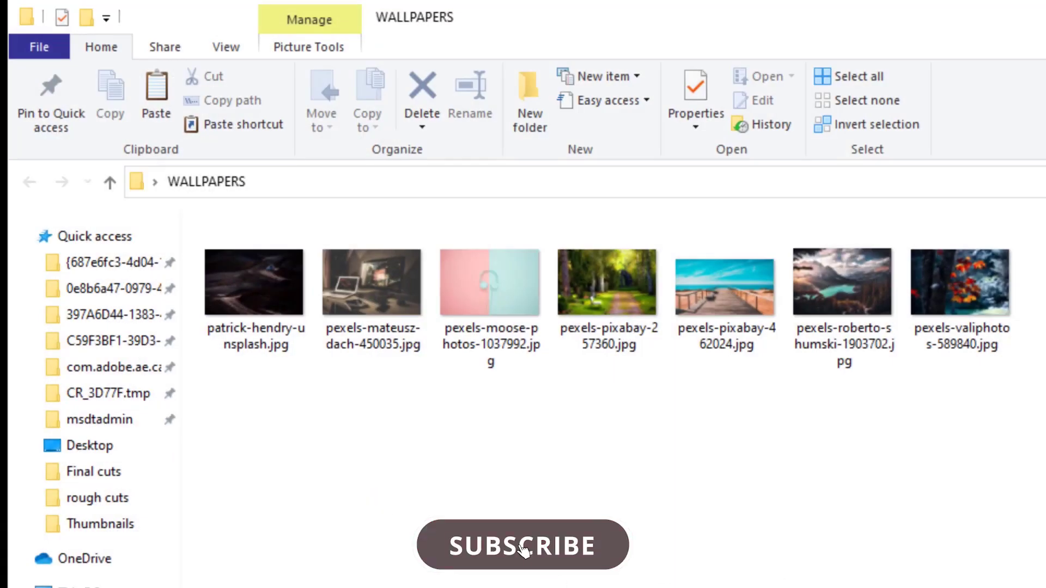
key("ctrl+a")
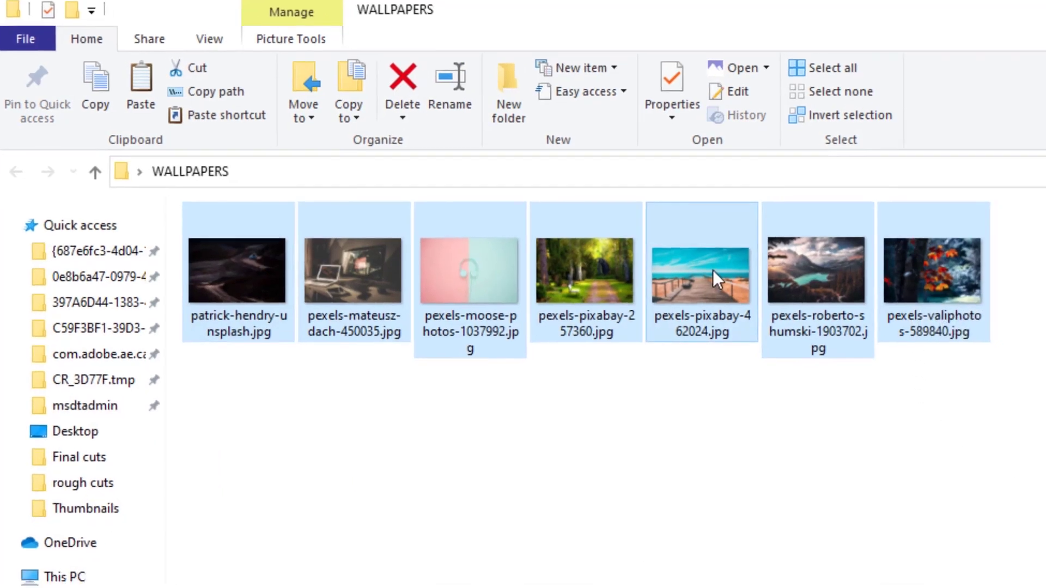
right_click(735, 282)
left_click(347, 556)
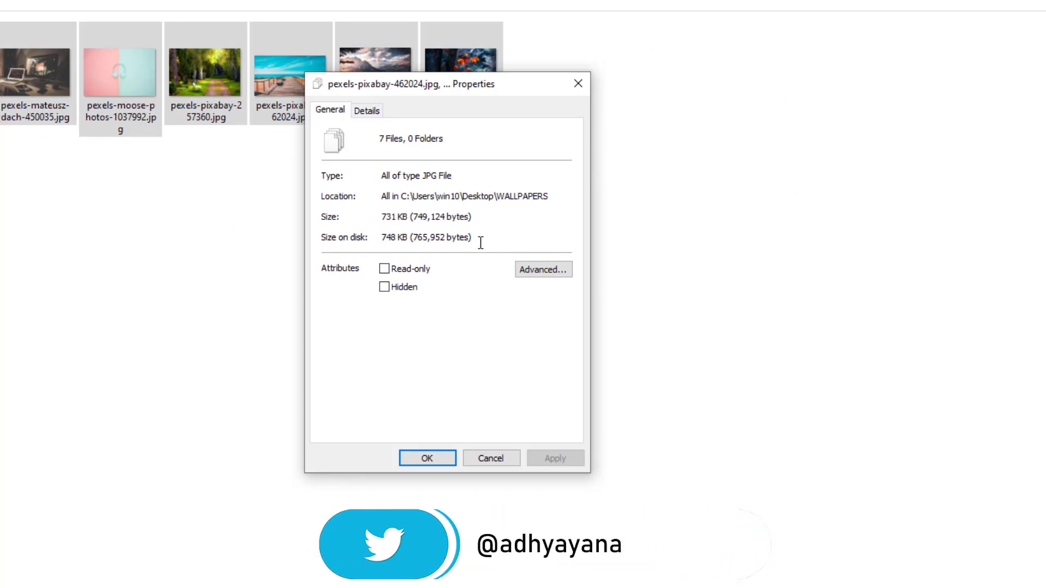
left_click(480, 461)
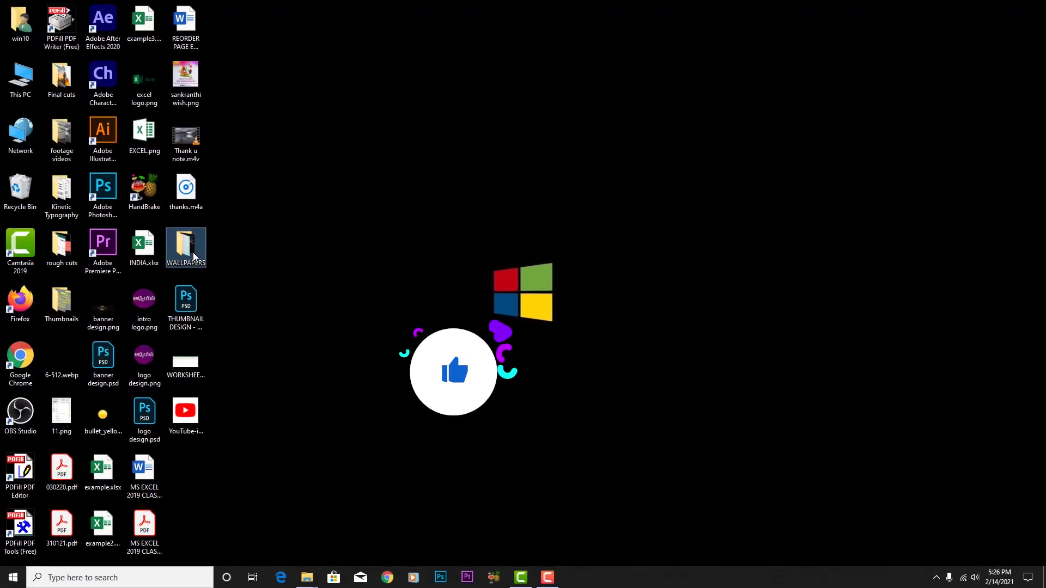
- Check the WALLPAPERS folder's Properties, confirming just 731 KB for 7 files
right_click(191, 255)
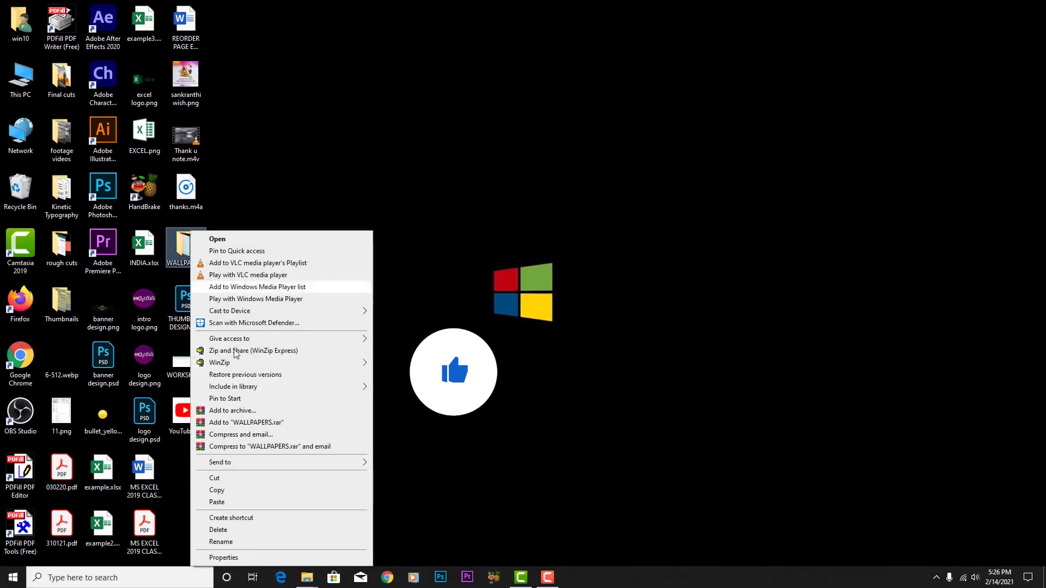
left_click(223, 557)
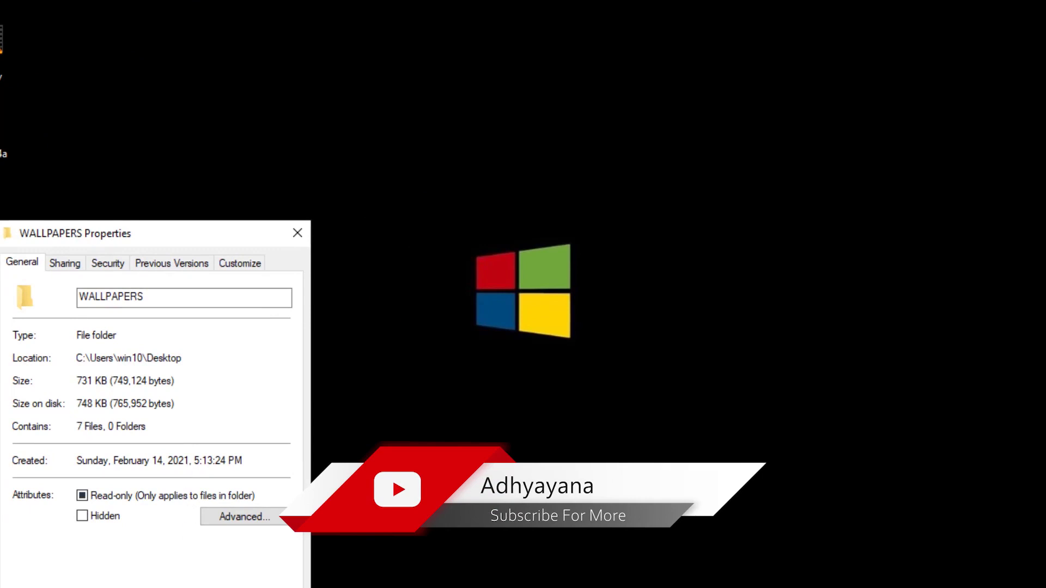
key("Escape")
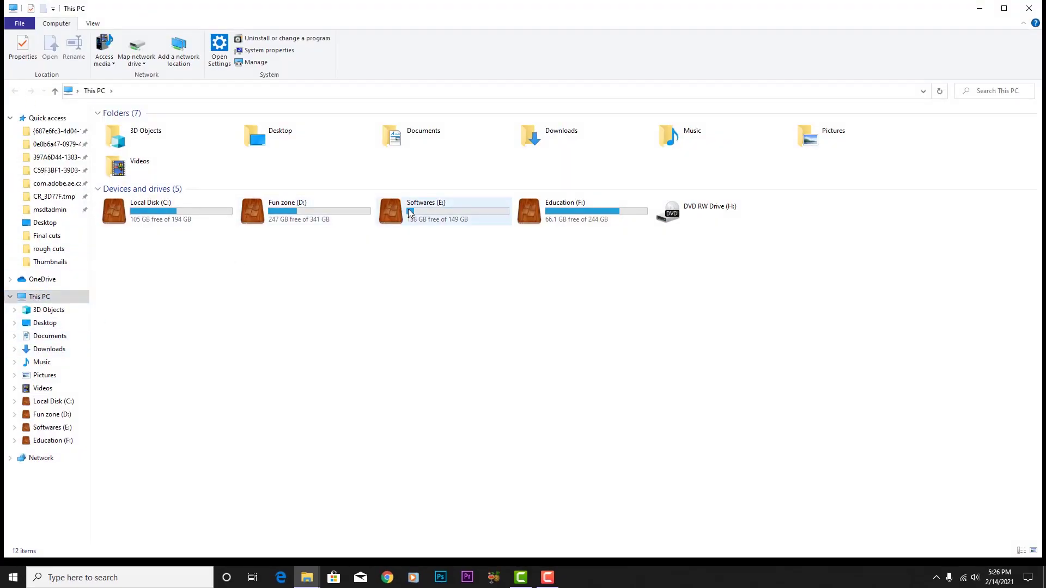
- Browse to D:\wallpapers\NATURE WALL PAPERS and select patrick-hendry-unsplash.jpg
double_click(409, 211)
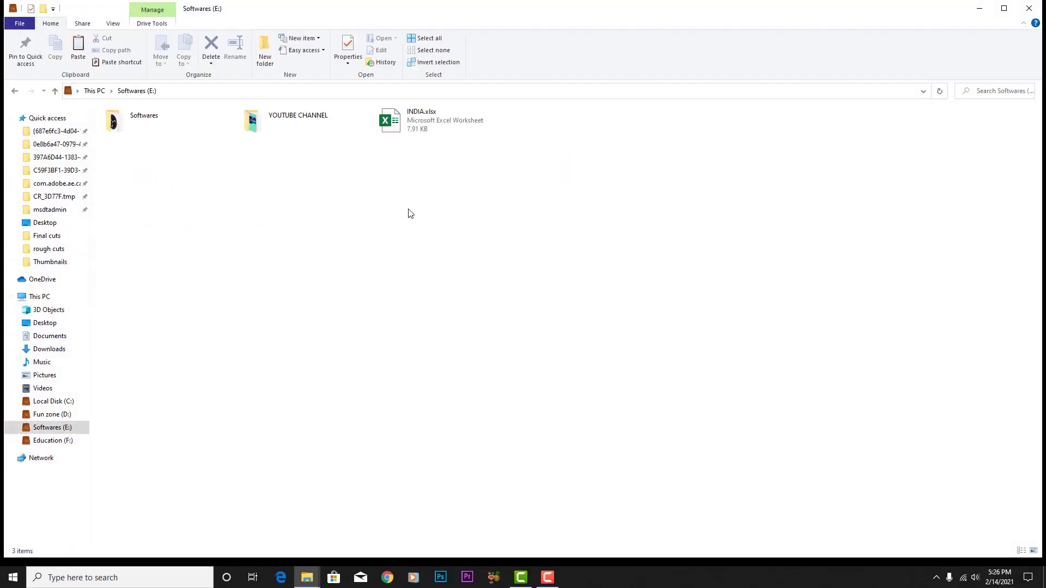
left_click(14, 91)
double_click(346, 222)
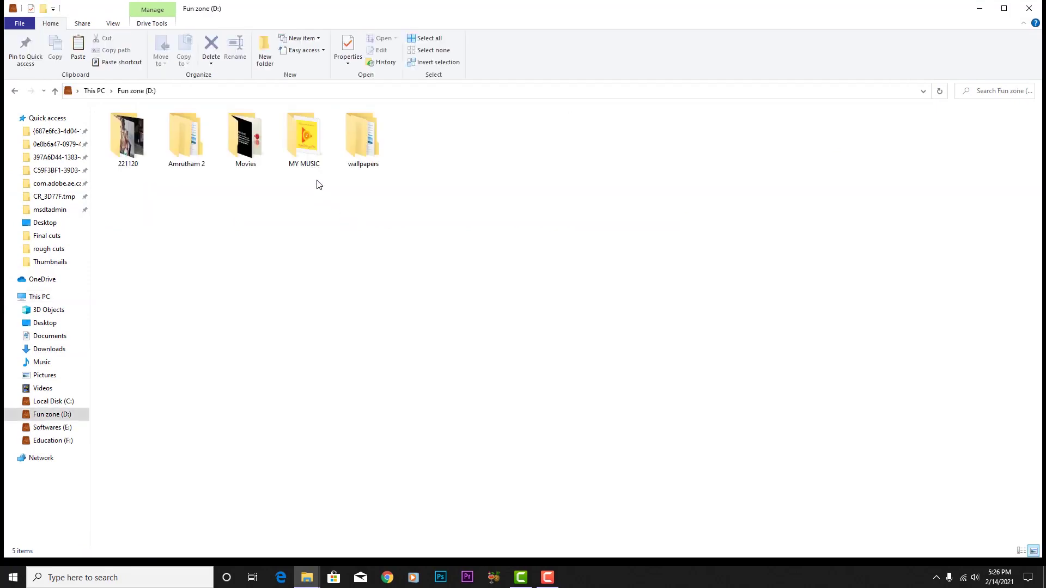
double_click(361, 137)
double_click(164, 133)
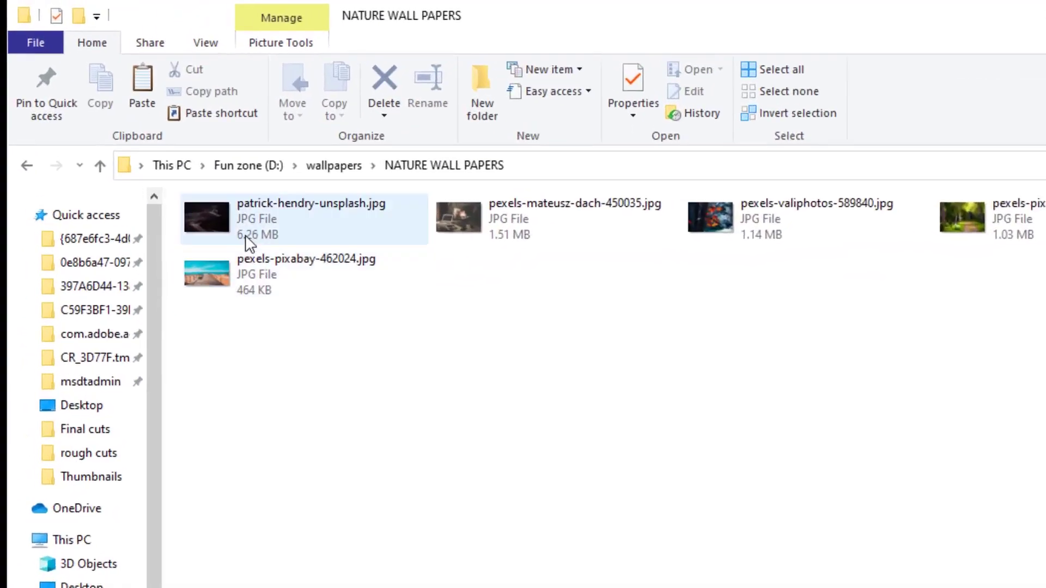
left_click(264, 238)
right_click(296, 230)
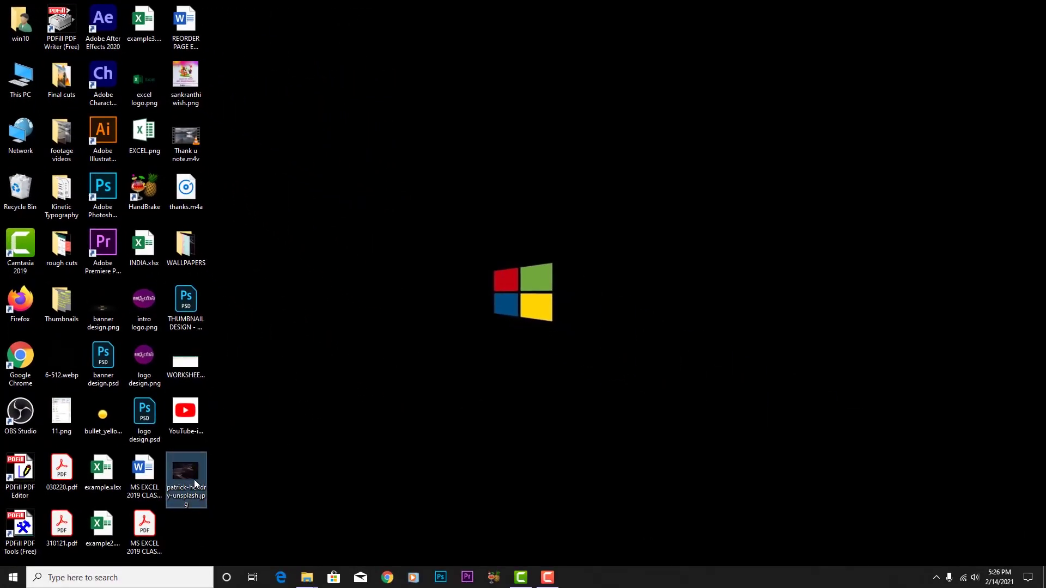
- Confirm the desktop patrick-hendry-unsplash.jpg is 6.26 MB in its Properties
right_click(193, 471)
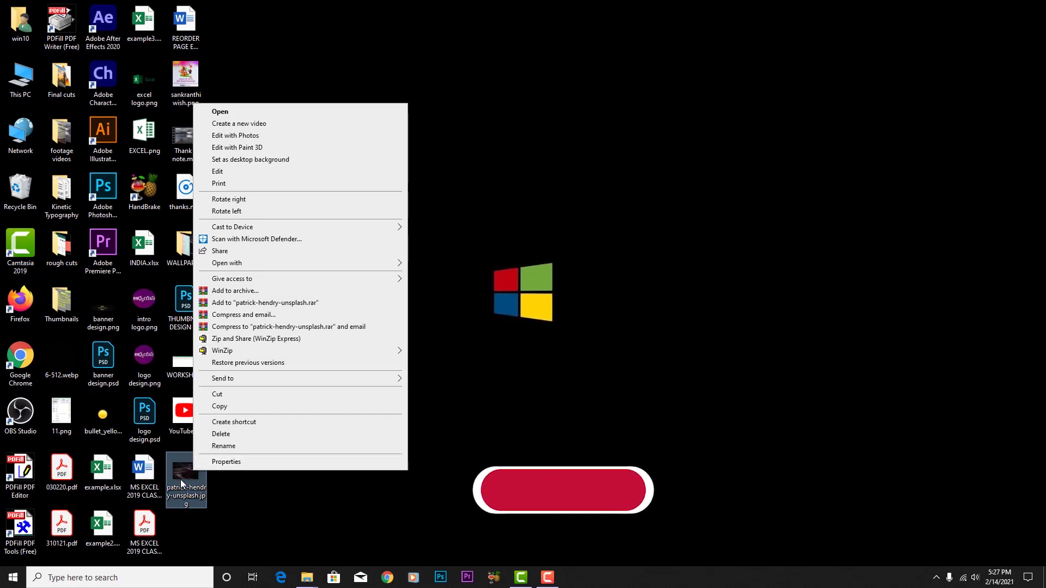
left_click(229, 461)
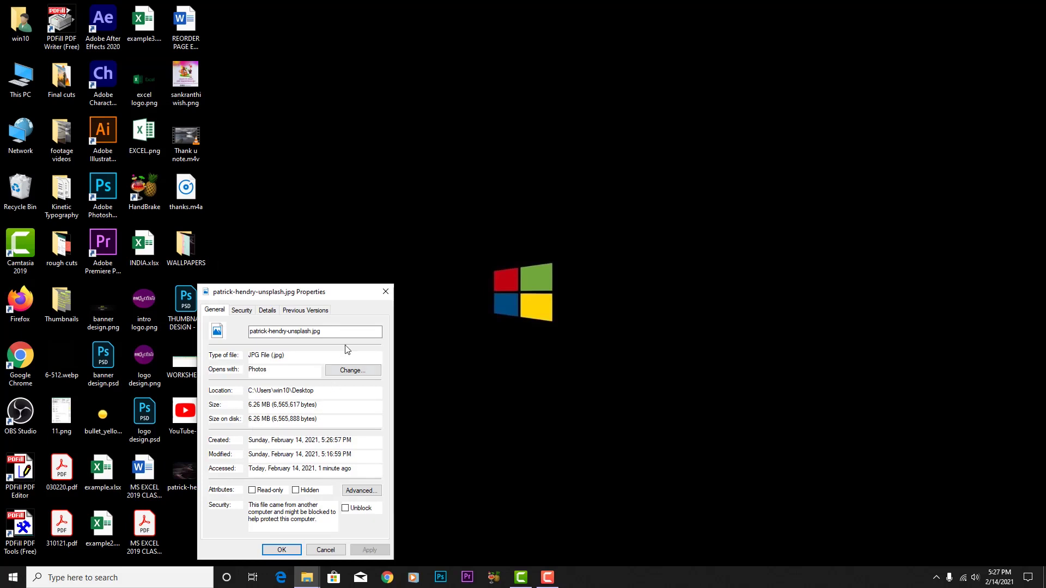
left_click(386, 292)
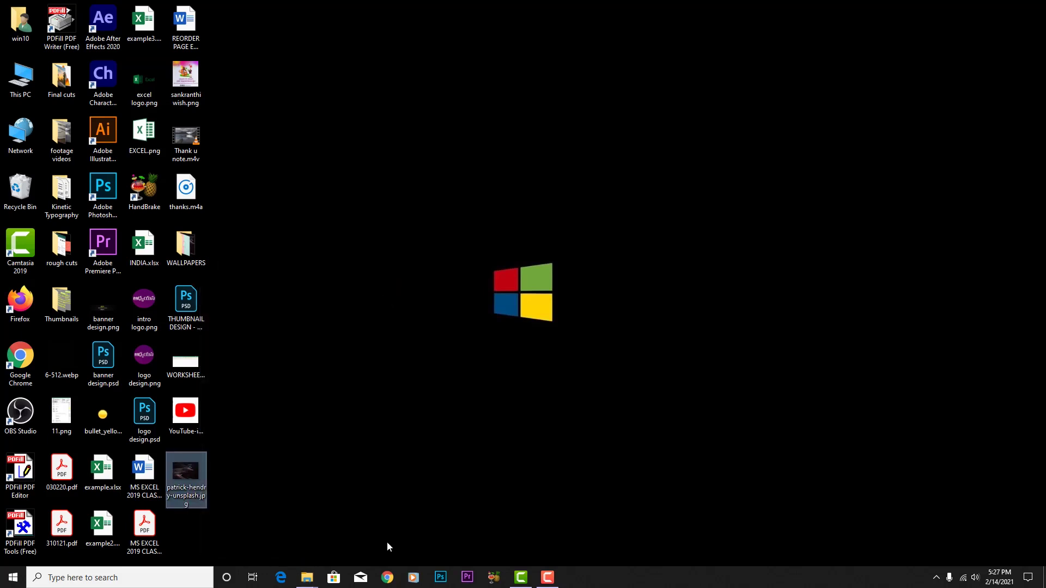
left_click(392, 578)
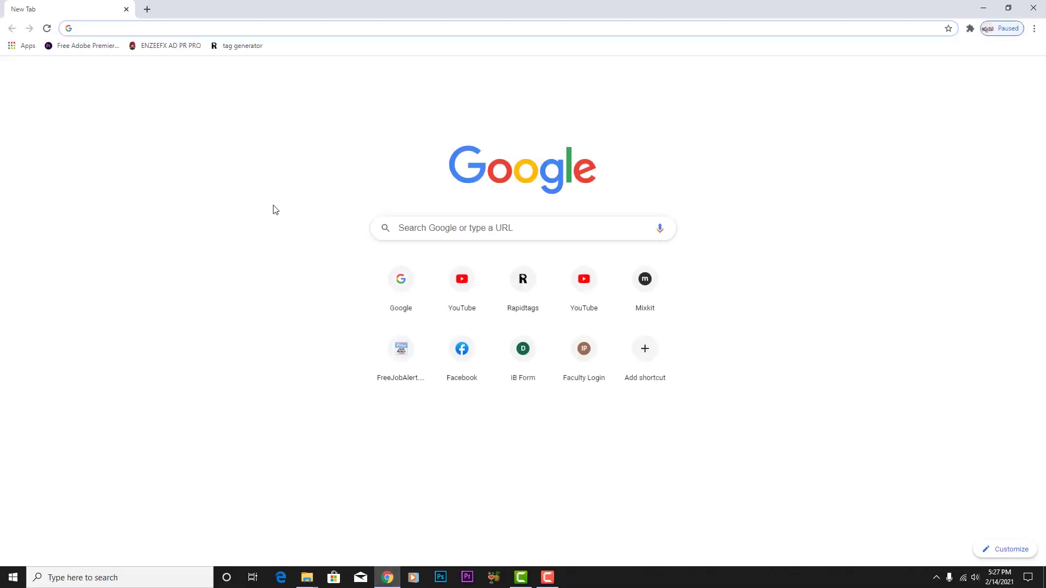
- Search Google for 'compress image' and scroll through the results
type("COMPRE")
type("SS")
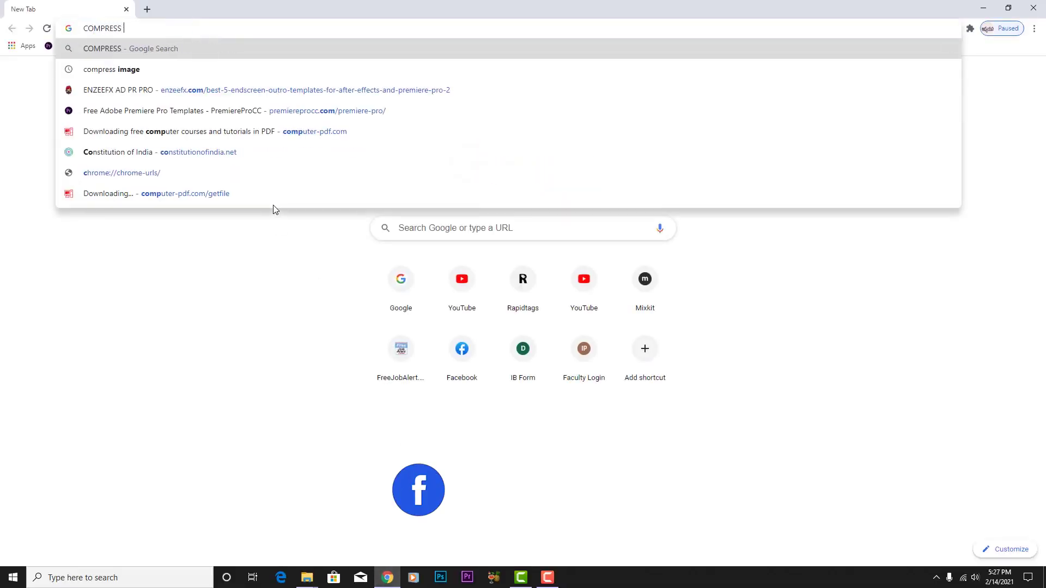
type(" IMAGE")
key("Return")
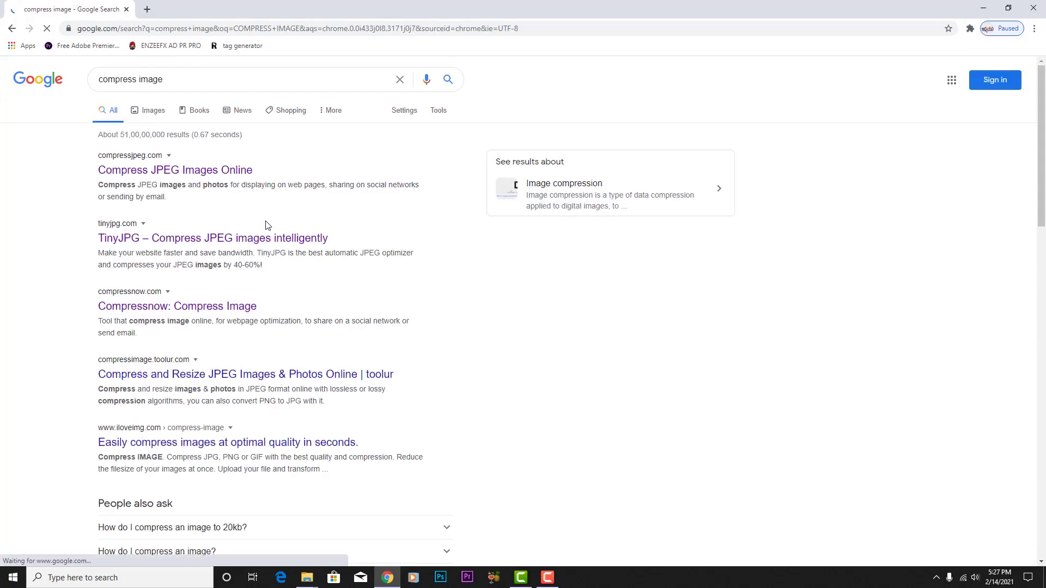
scroll(247, 309, "down", 4)
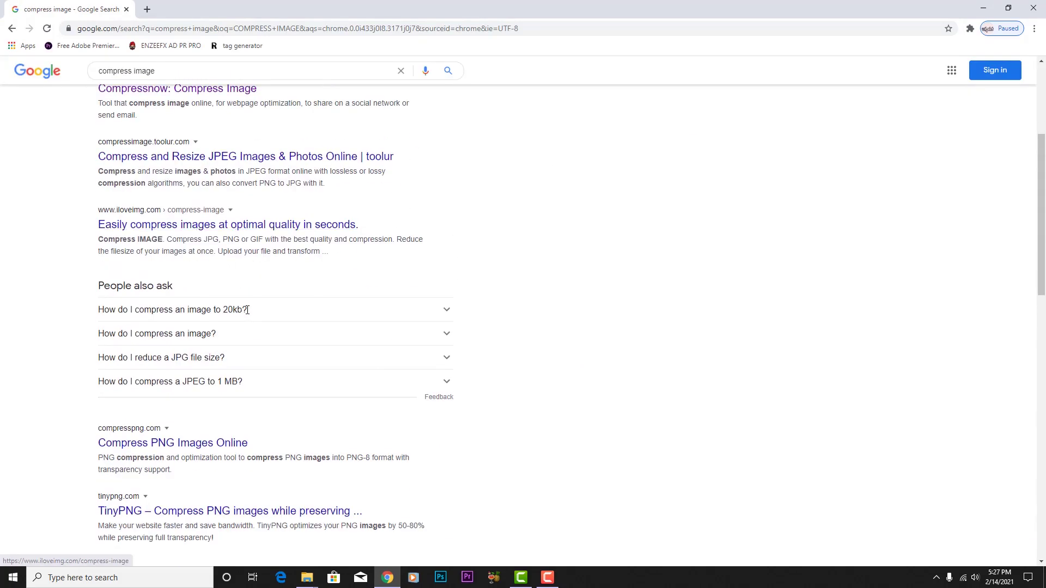
scroll(246, 310, "down", 3)
scroll(247, 310, "up", 7)
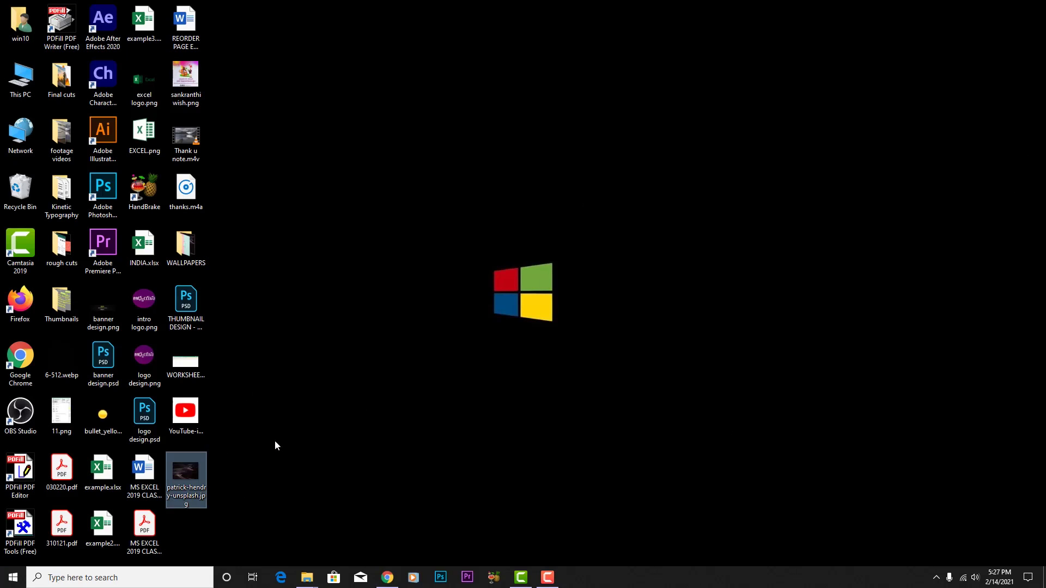
- Recheck that the desktop patrick-hendry-unsplash.jpg is 6.26 MB in its Properties
right_click(191, 475)
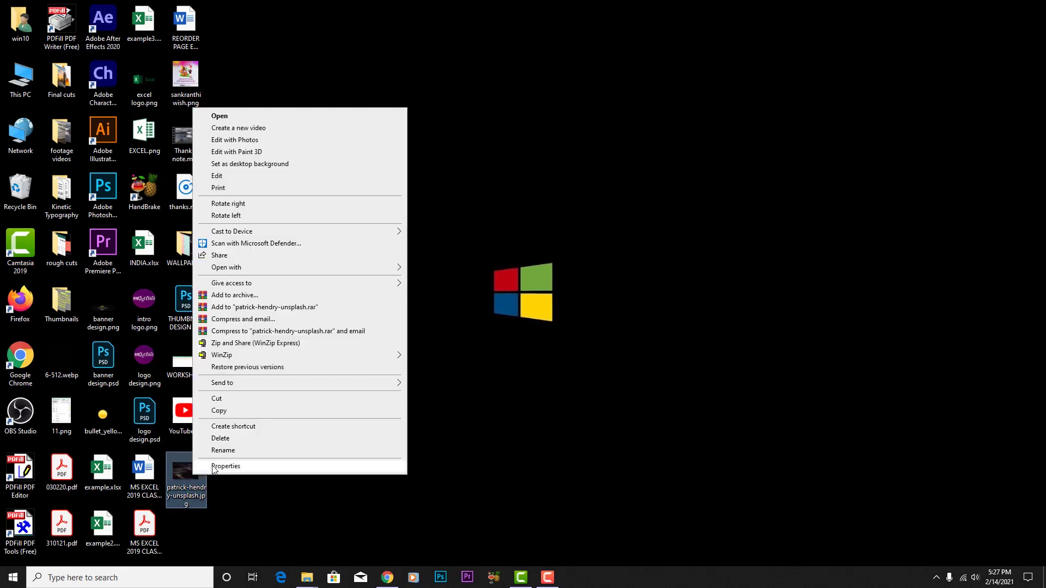
left_click(213, 467)
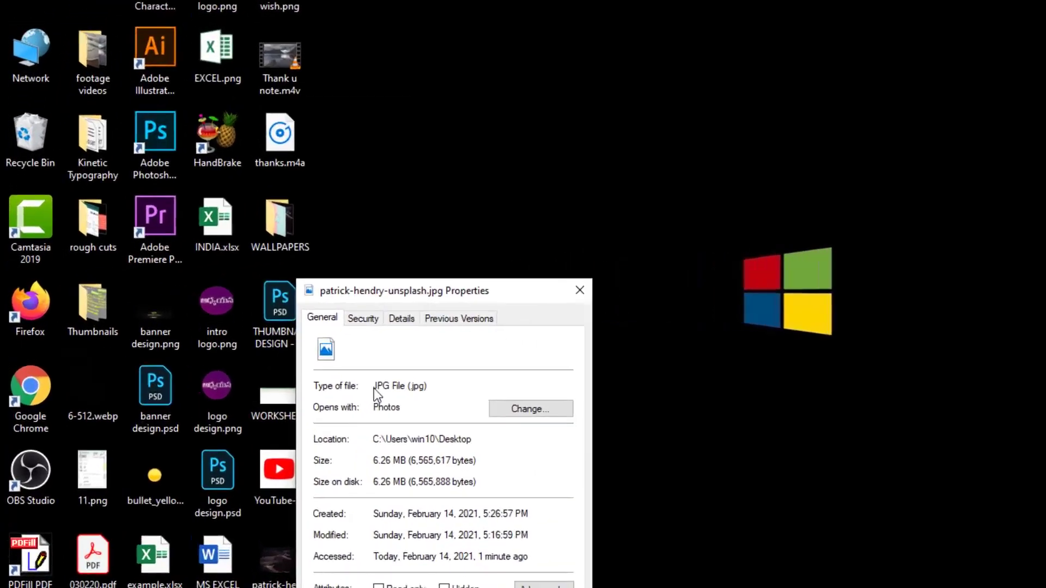
left_click_drag(249, 356, 316, 357)
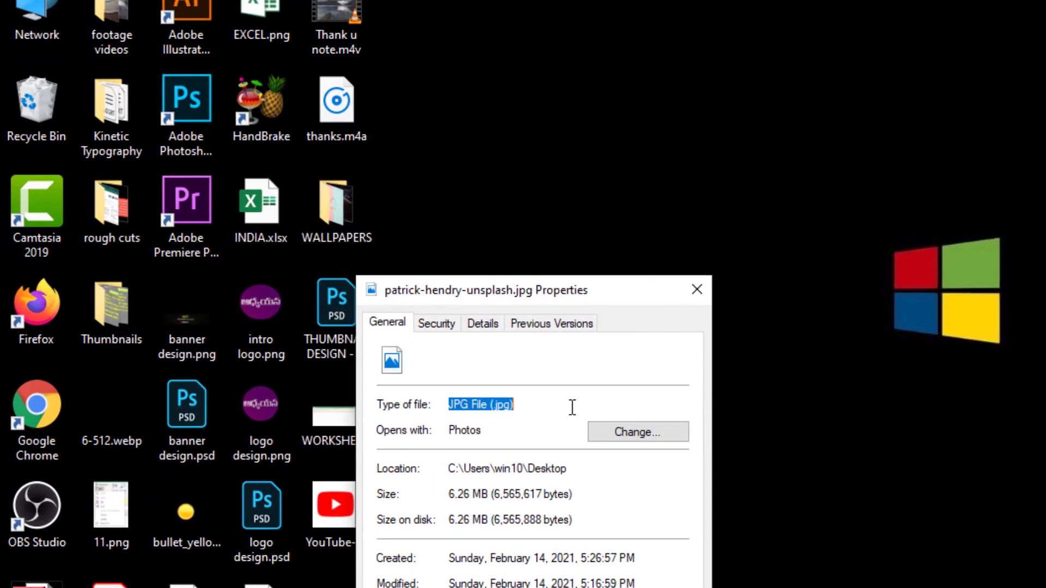
left_click(572, 407)
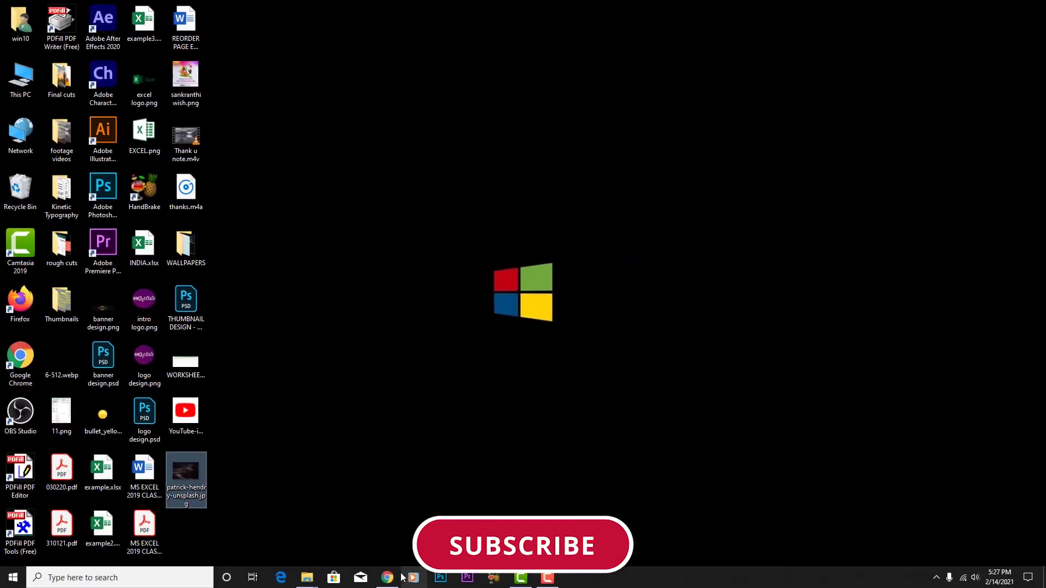
left_click(387, 577)
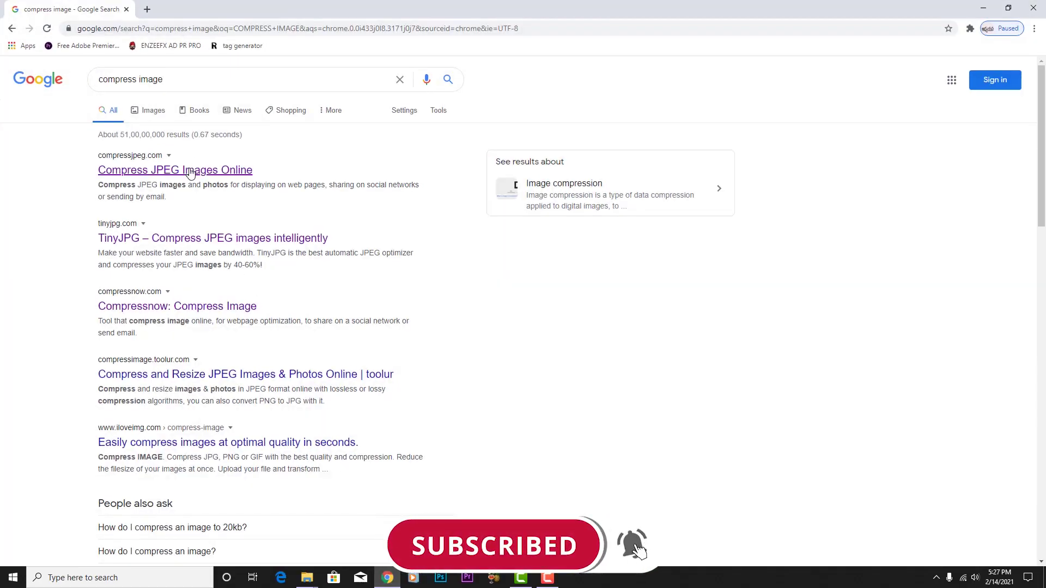
- Upload the desktop patrick-hendry-unsplash.jpg to compressjpeg.com and download the 55%-smaller copy
left_click(195, 170)
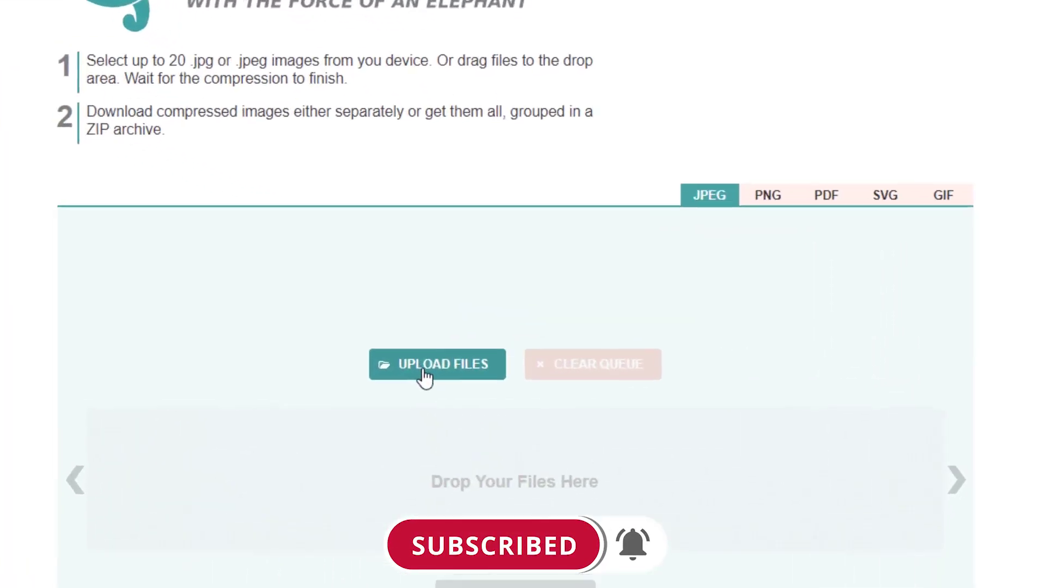
left_click(454, 347)
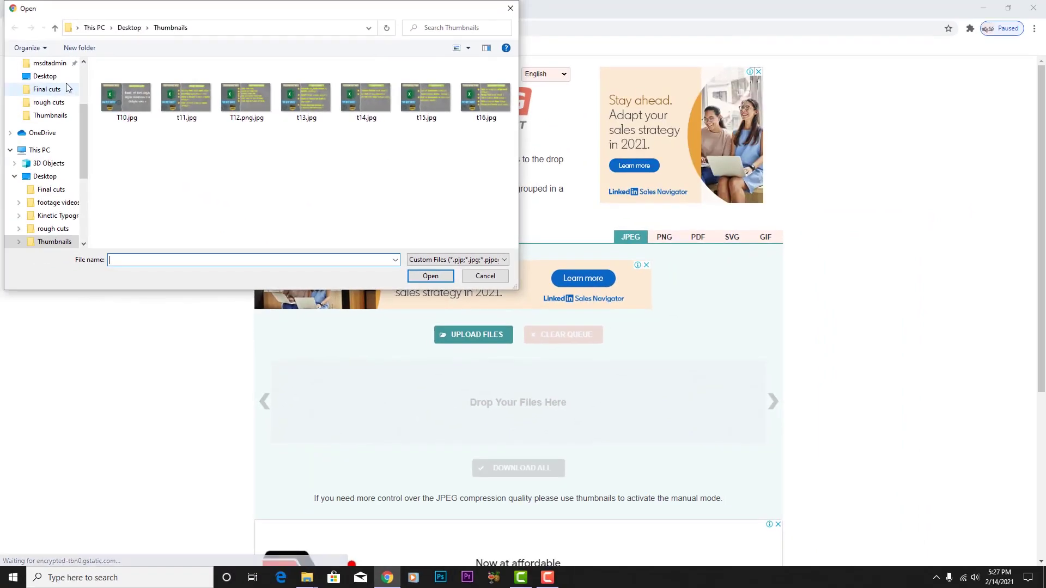
left_click(47, 88)
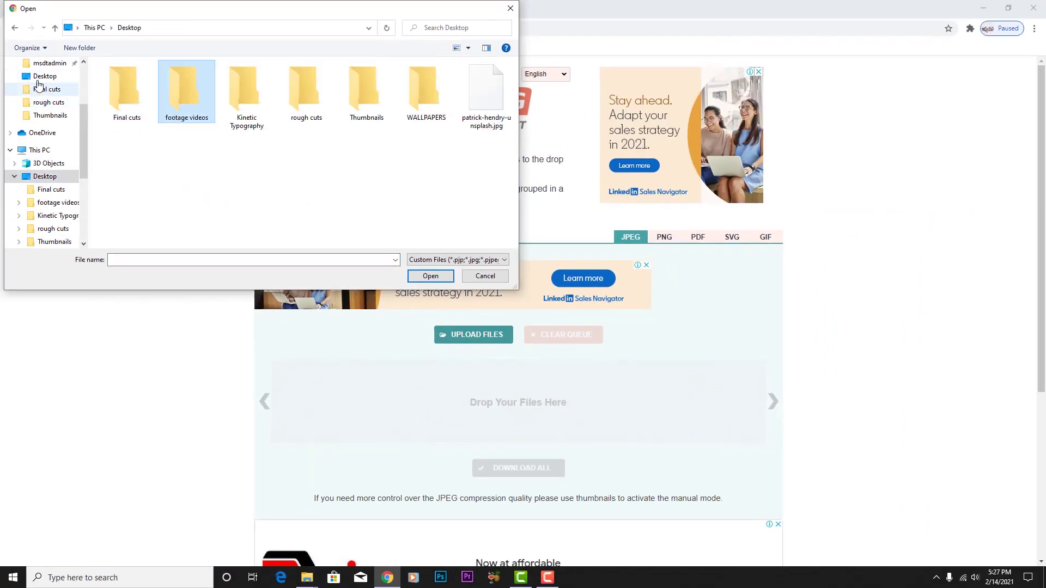
left_click(491, 107)
double_click(492, 105)
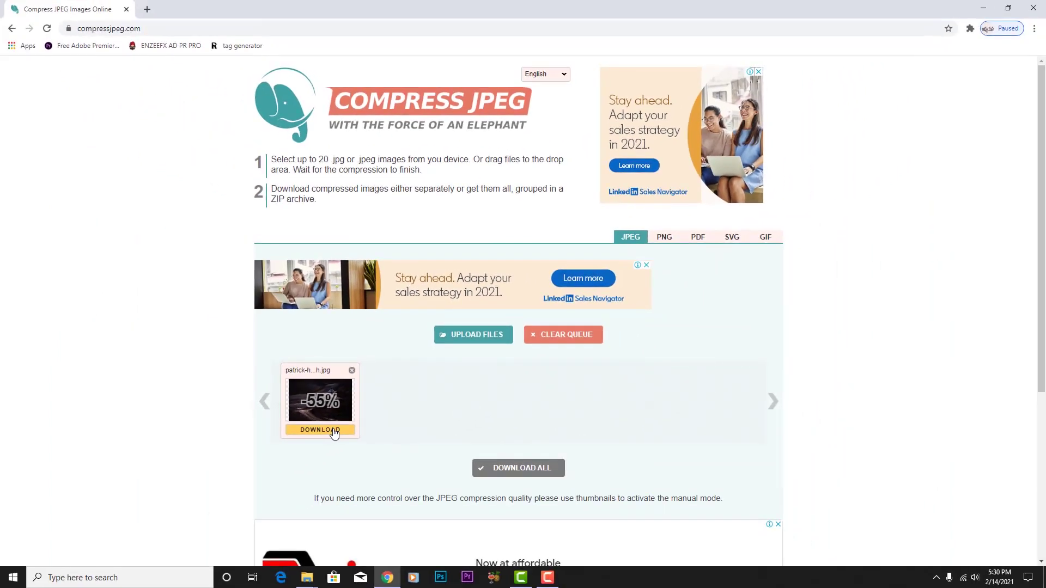
left_click(320, 429)
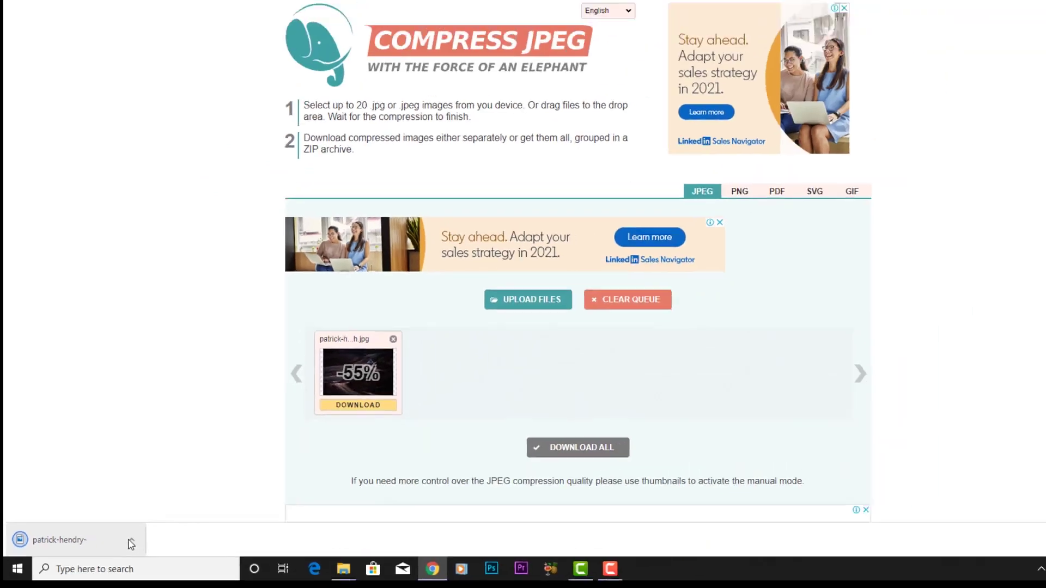
left_click(131, 544)
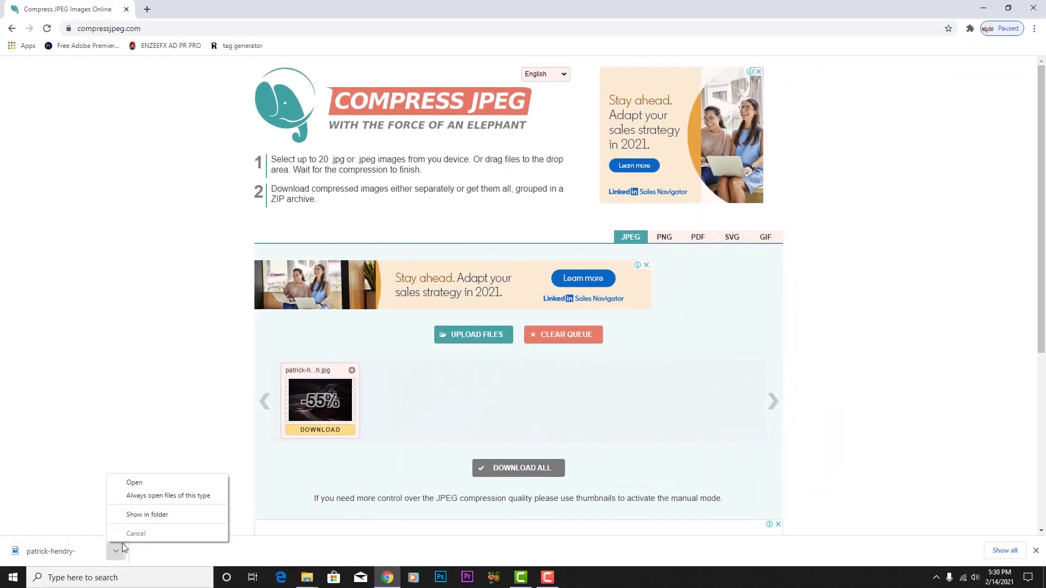
- Confirm in Downloads that patrick-hendry-unsplash-min.jpg is only 2.81 MB
left_click(144, 513)
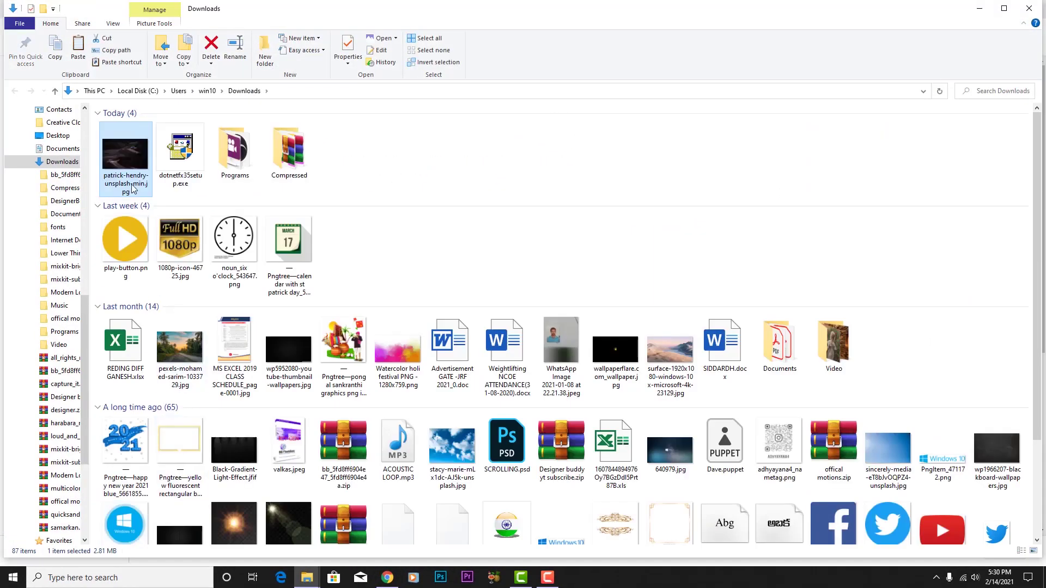
right_click(129, 183)
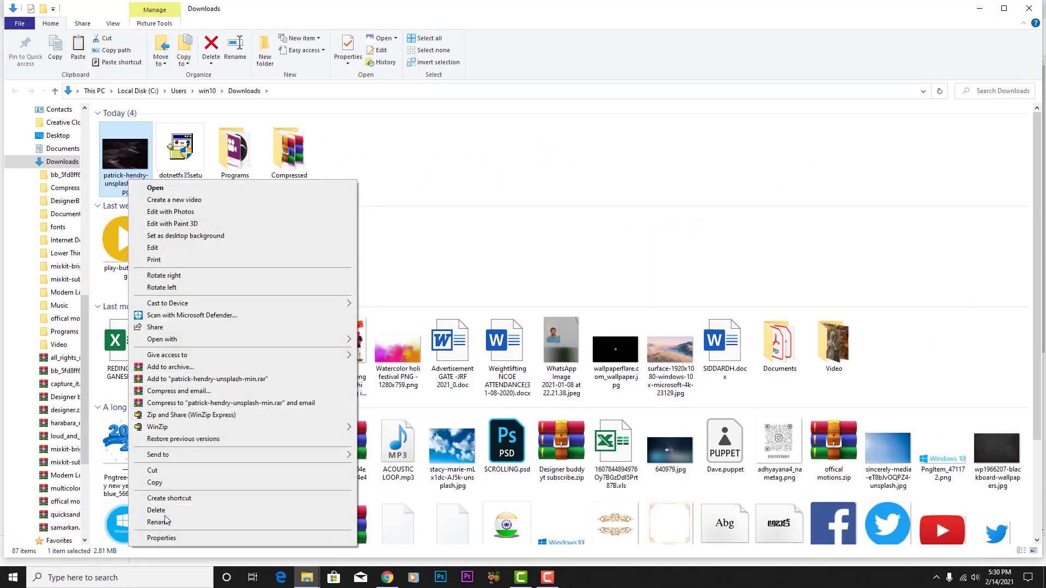
left_click(162, 539)
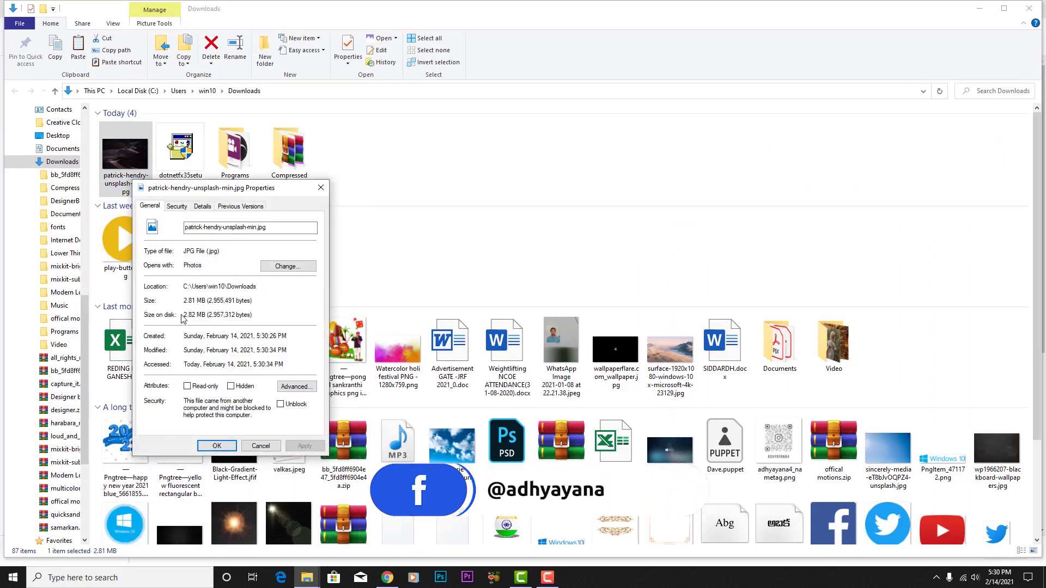
left_click(259, 447)
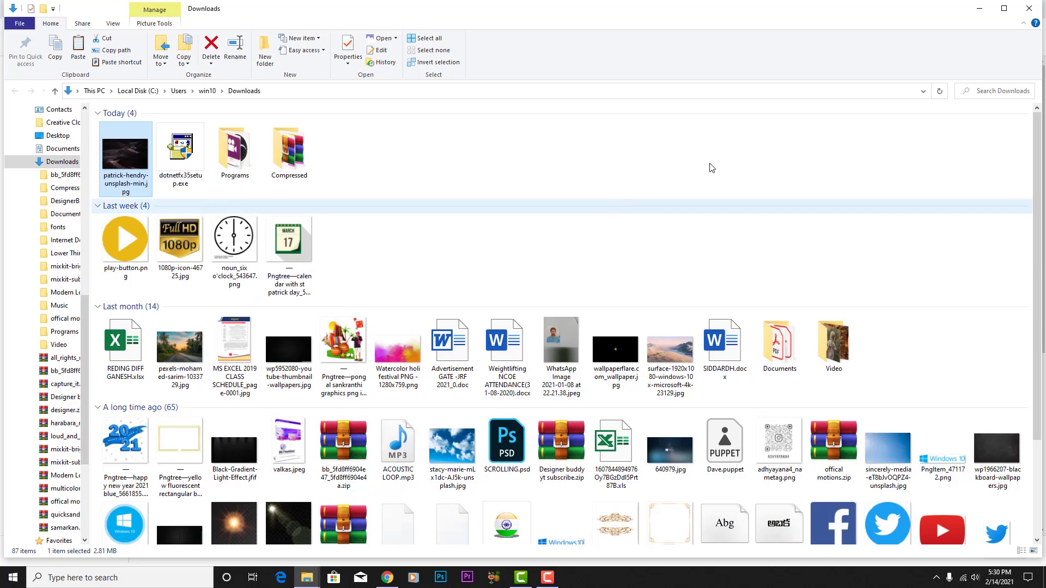
left_click(1028, 8)
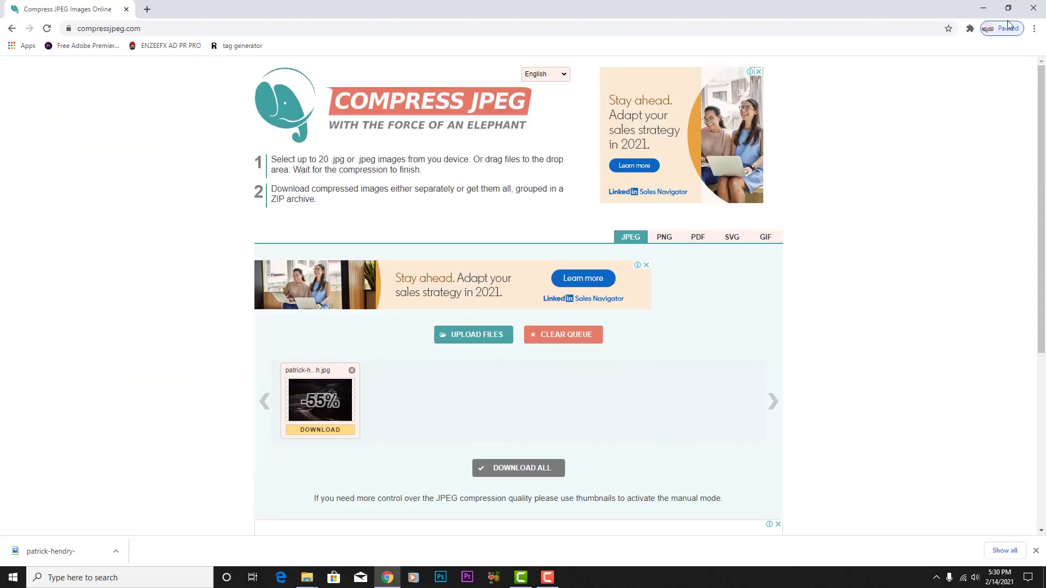
- Close Chrome to leave the desktop showing and bring up the recorder's controls
left_click(1031, 10)
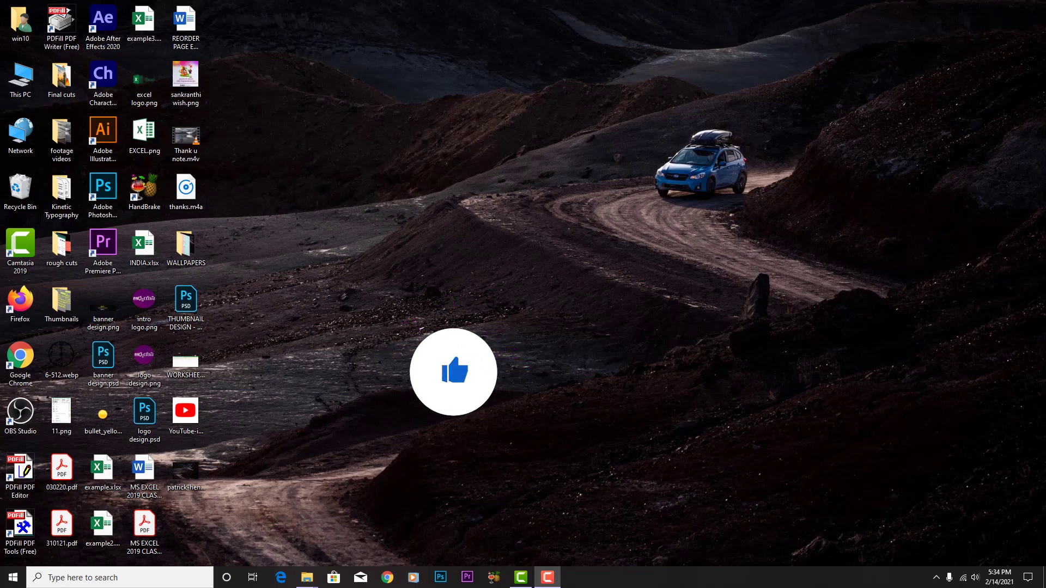
left_click(547, 578)
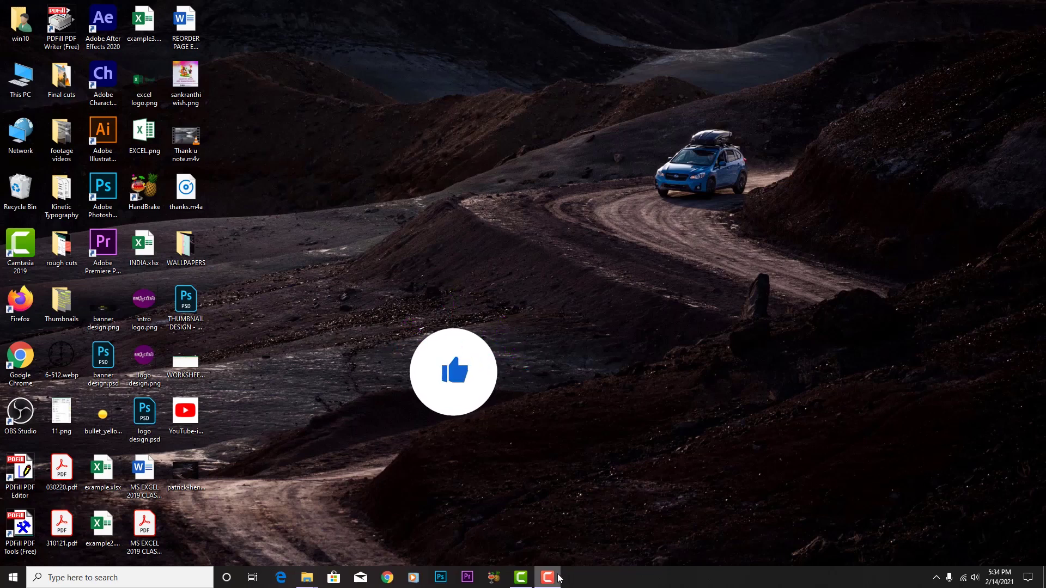